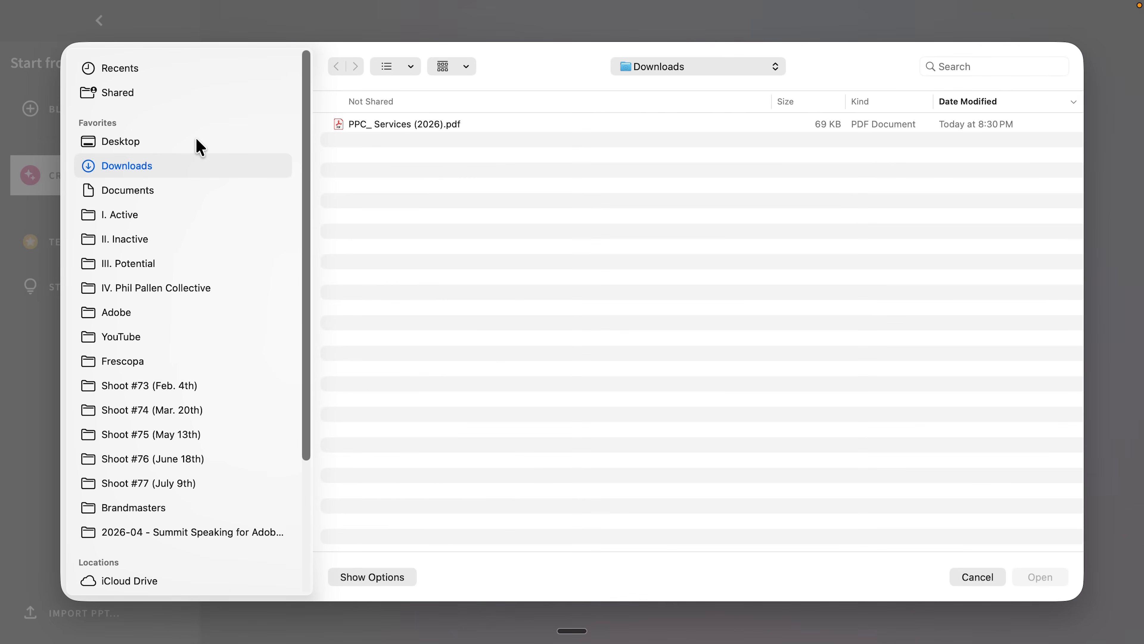
Preview and attach PPC_ Services (2026).pdf to the strategy deck prompt, and submit it to generate the outline
{"action": "left_click", "coordinate": [461, 126]}
{"action": "key", "text": "space"}
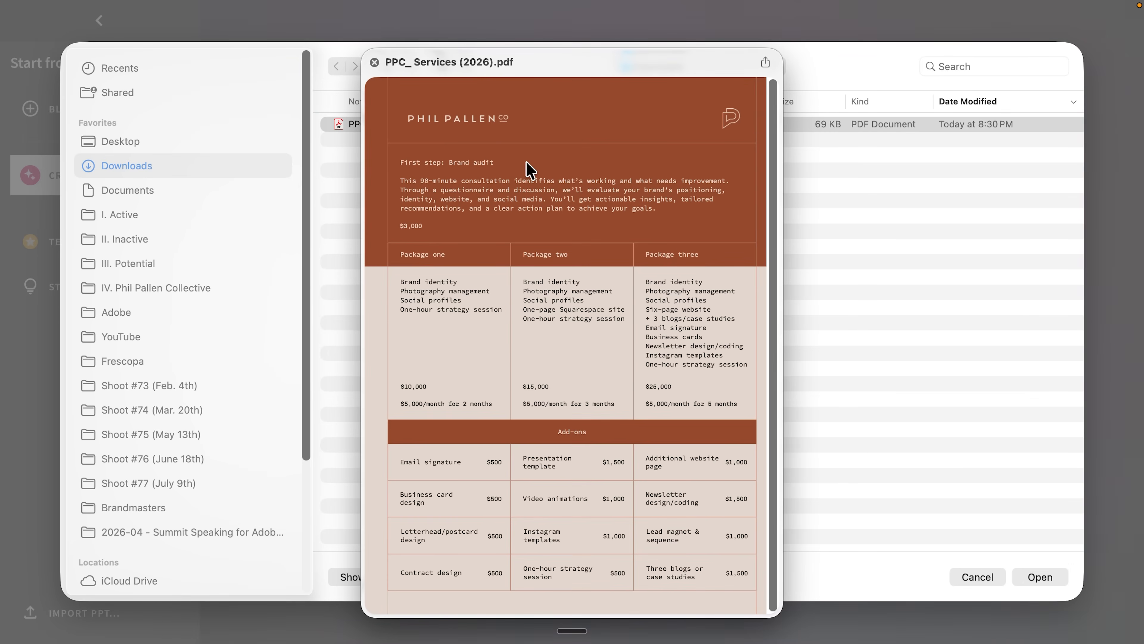
{"action": "key", "text": "space"}
{"action": "left_click", "coordinate": [1036, 579]}
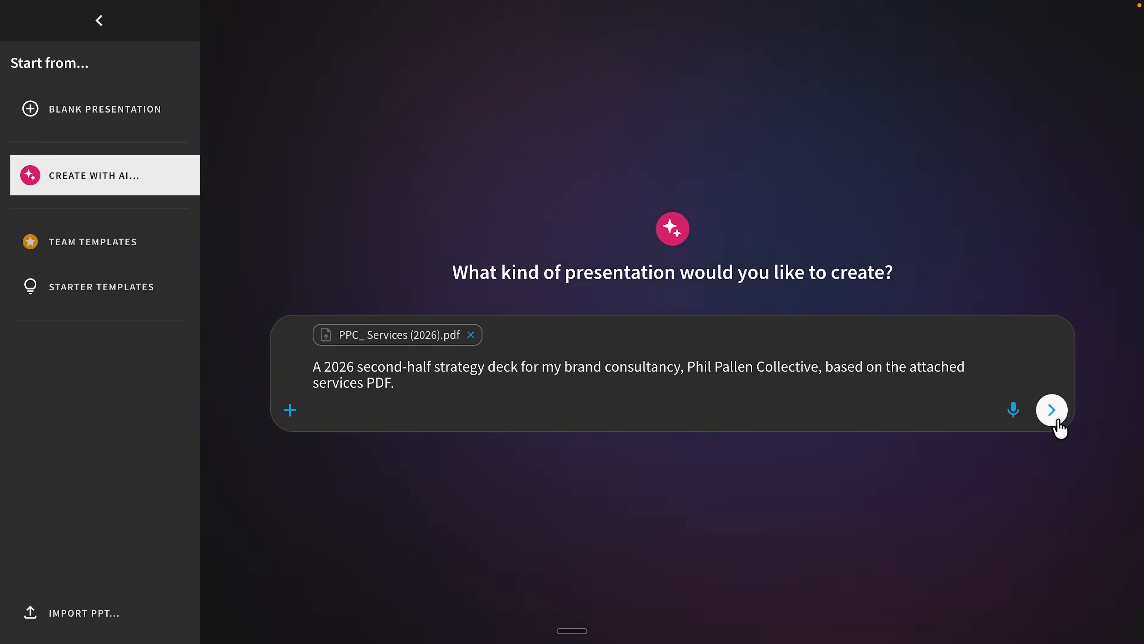
{"action": "left_click", "coordinate": [1051, 410]}
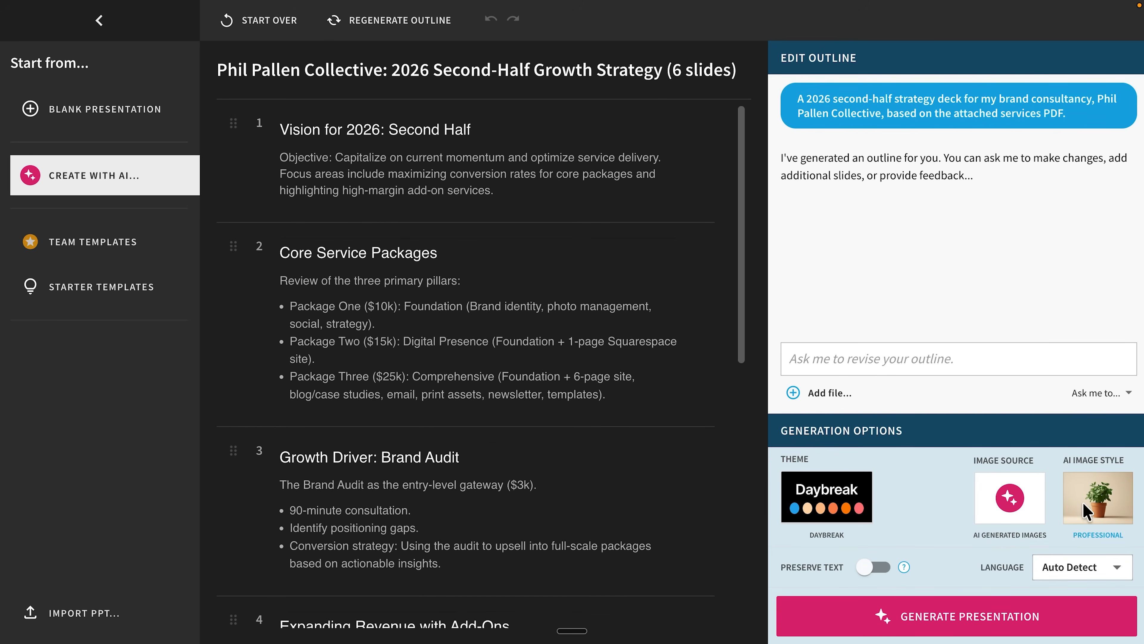
Switch the presentation theme in the generation options to Inc
{"action": "left_click", "coordinate": [832, 501]}
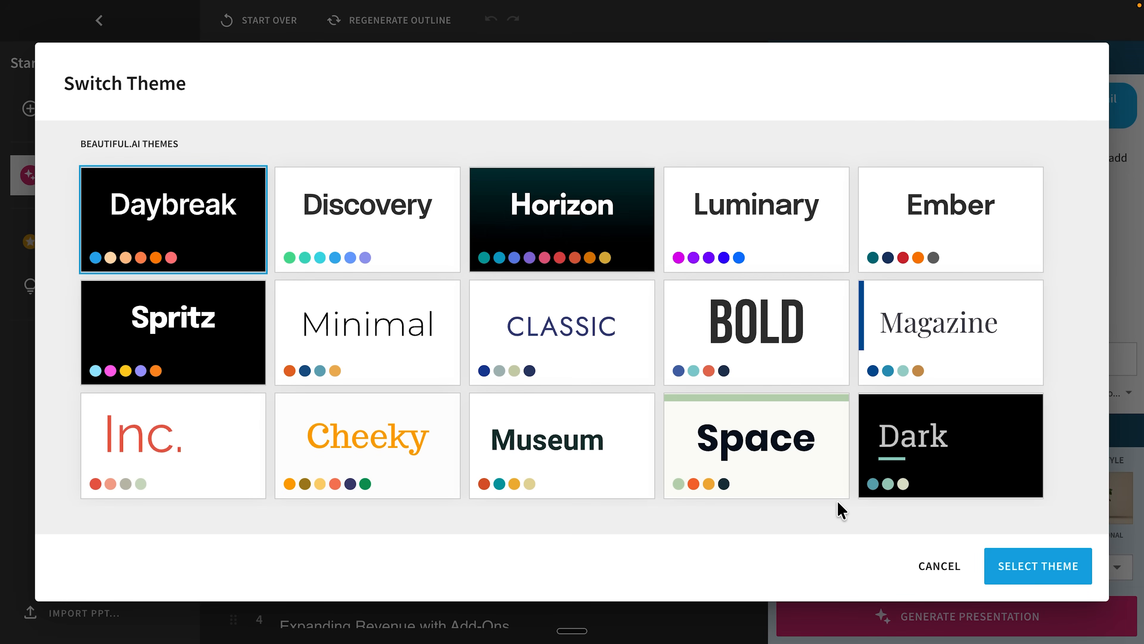
{"action": "left_click", "coordinate": [223, 441]}
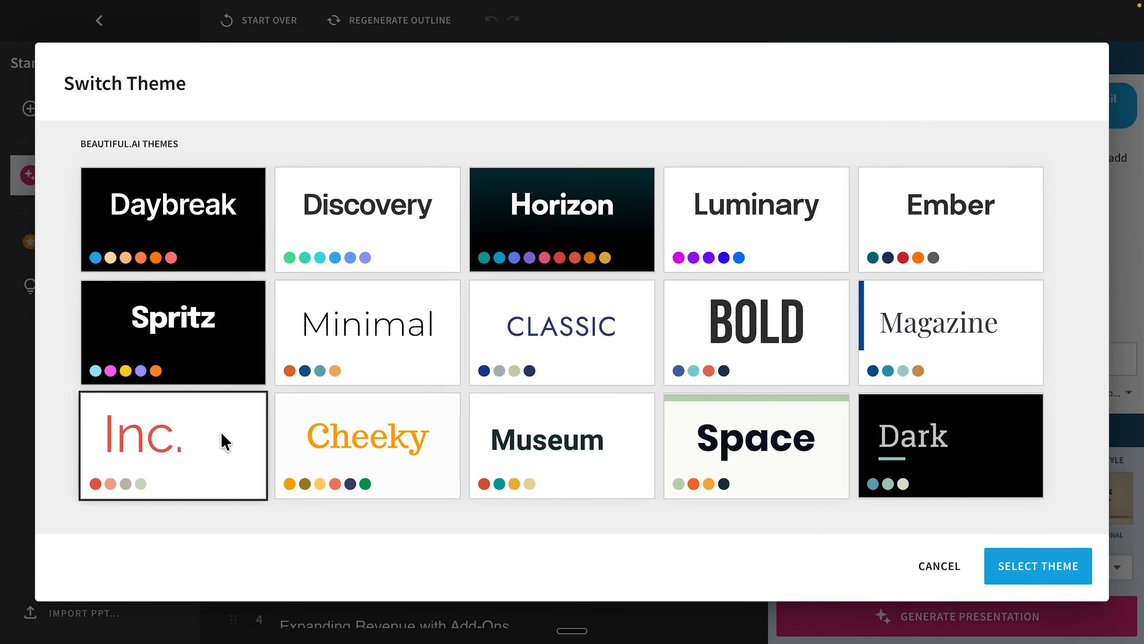
{"action": "left_click", "coordinate": [1065, 567]}
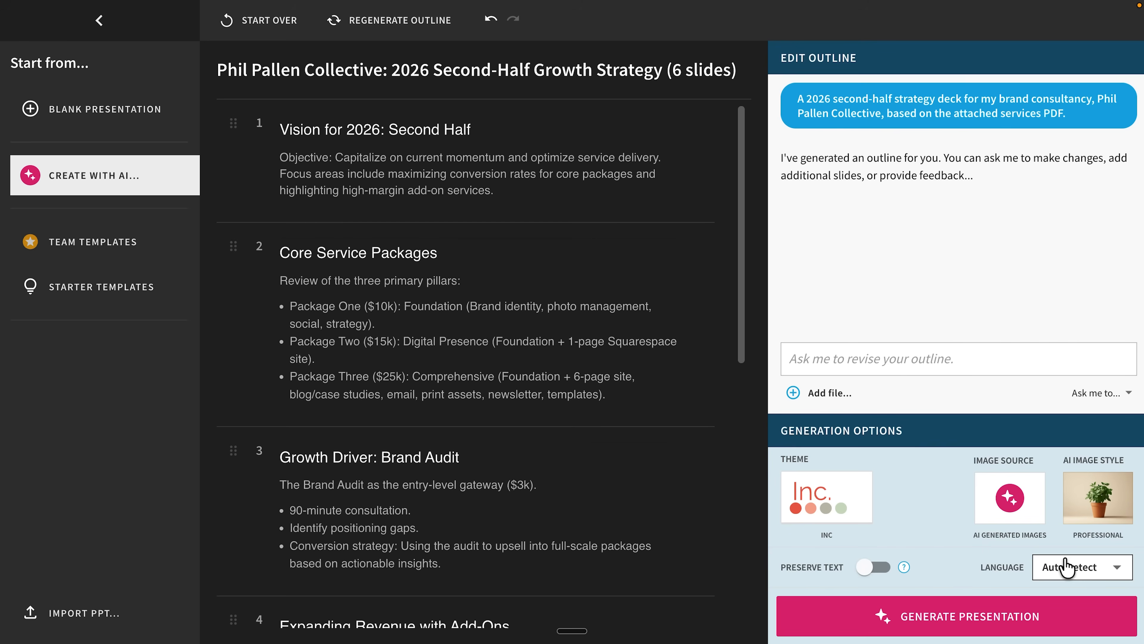
Try Stock Images as the image source and return to AI Generated Images in the Professional style
{"action": "left_click", "coordinate": [1008, 505]}
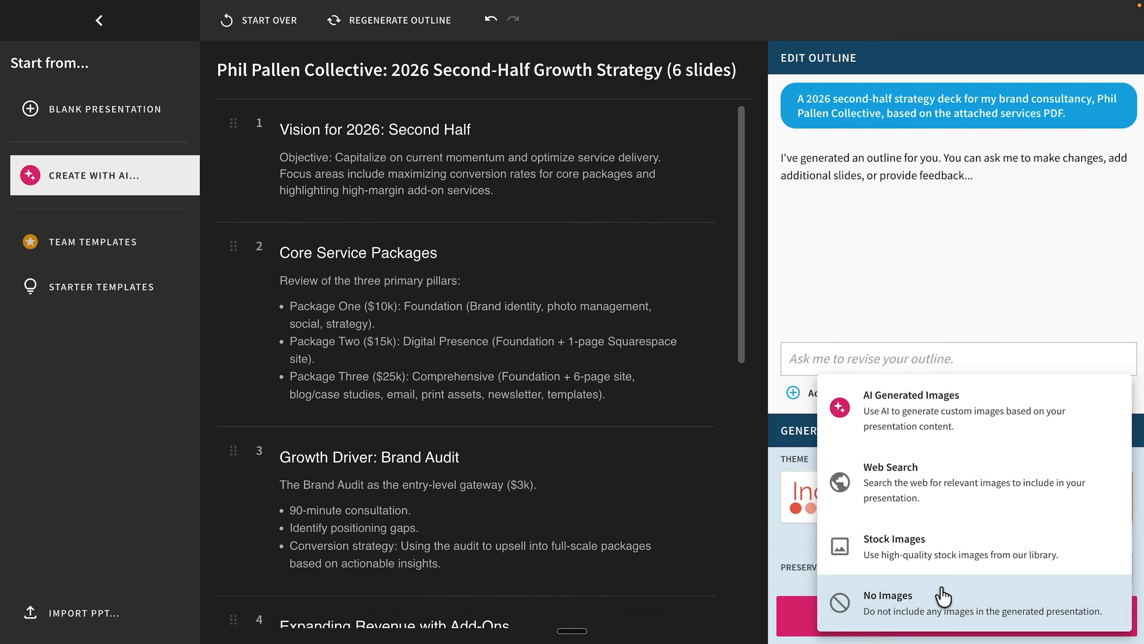
{"action": "left_click", "coordinate": [946, 545]}
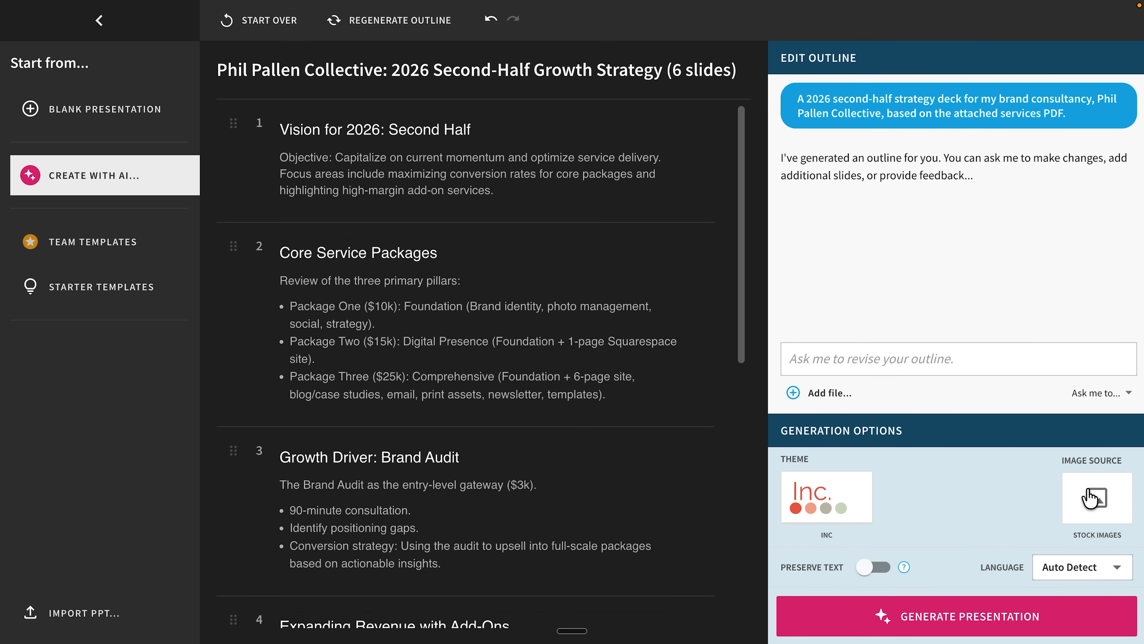
{"action": "left_click", "coordinate": [1090, 497]}
{"action": "left_click", "coordinate": [892, 399]}
{"action": "left_click", "coordinate": [1101, 448]}
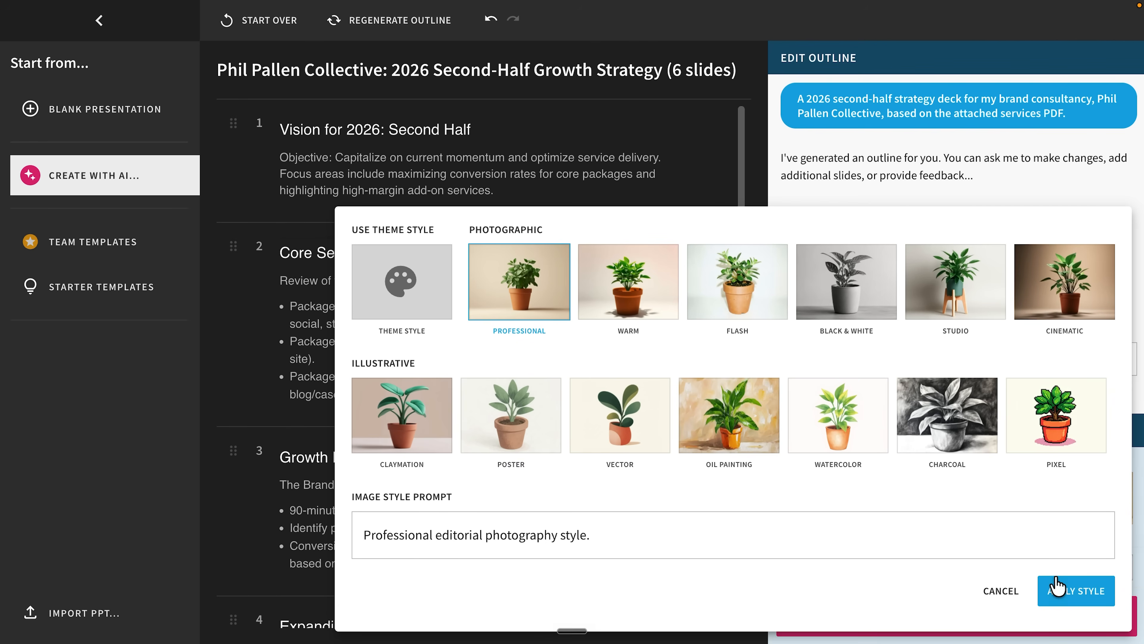
{"action": "left_click", "coordinate": [1057, 586]}
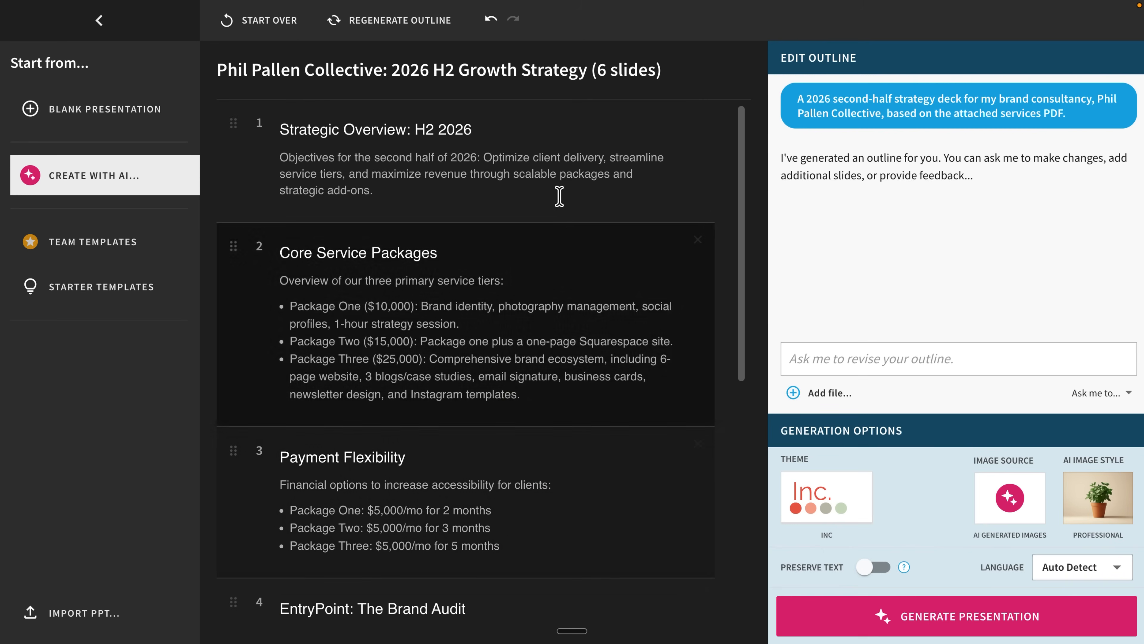
Reorder the outline so Payment Flexibility and EntryPoint: The Brand Audit both come before Core Service Packages
{"action": "scroll", "coordinate": [456, 284], "scroll_direction": "down", "scroll_amount": 5}
{"action": "scroll", "coordinate": [456, 284], "scroll_direction": "down", "scroll_amount": 4}
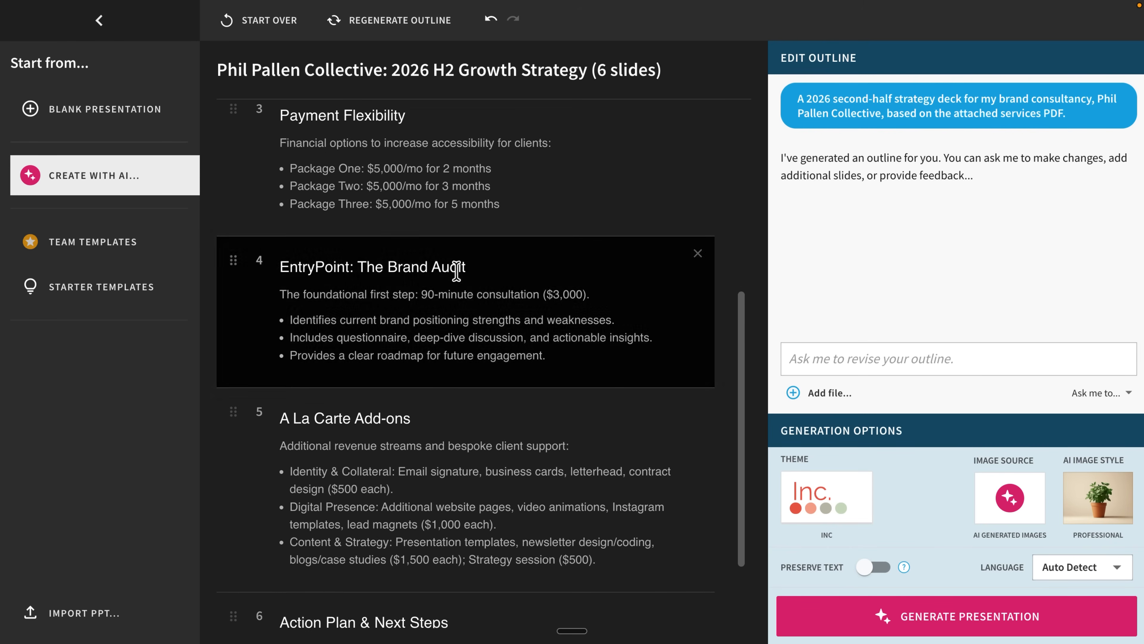
{"action": "scroll", "coordinate": [416, 319], "scroll_direction": "up", "scroll_amount": 9}
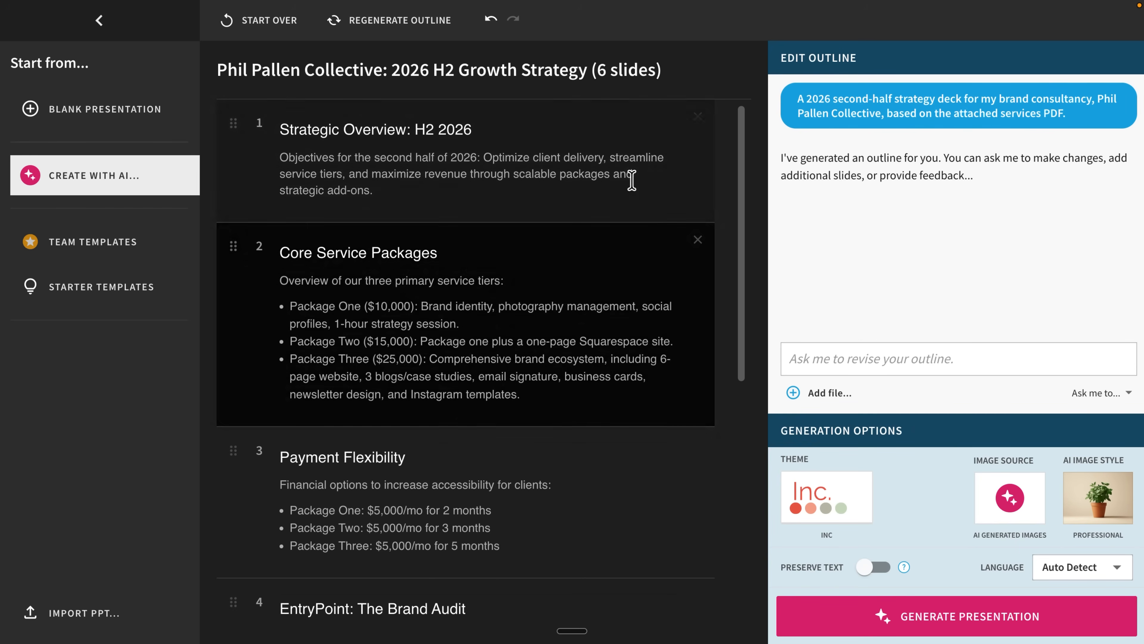
{"action": "scroll", "coordinate": [535, 408], "scroll_direction": "down", "scroll_amount": 2}
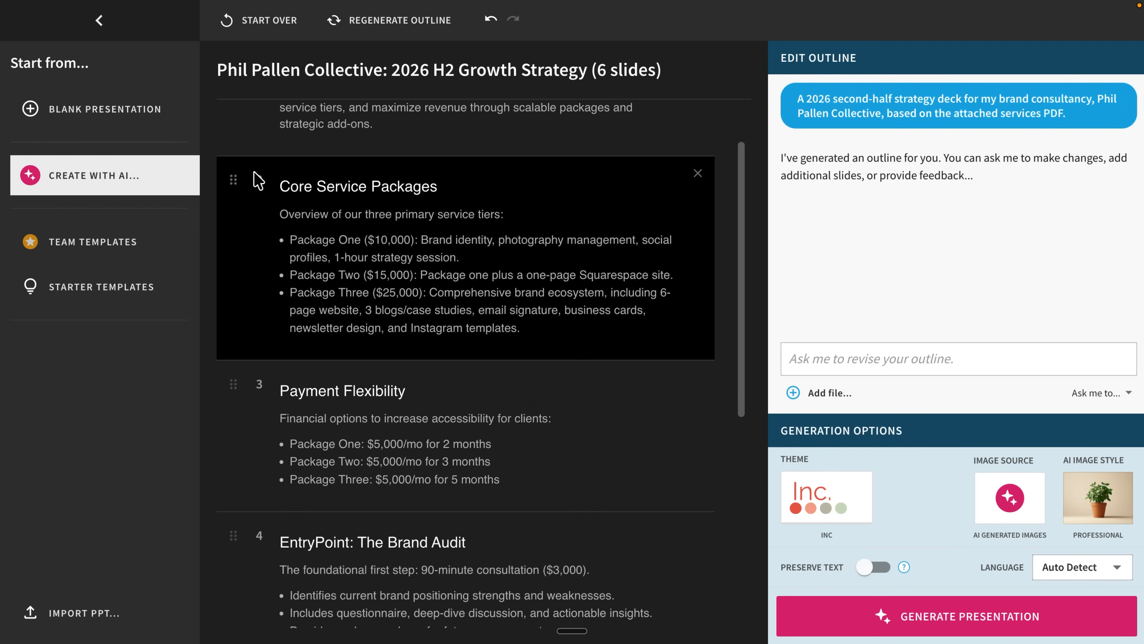
{"action": "left_click_drag", "start_coordinate": [231, 182], "coordinate": [277, 416]}
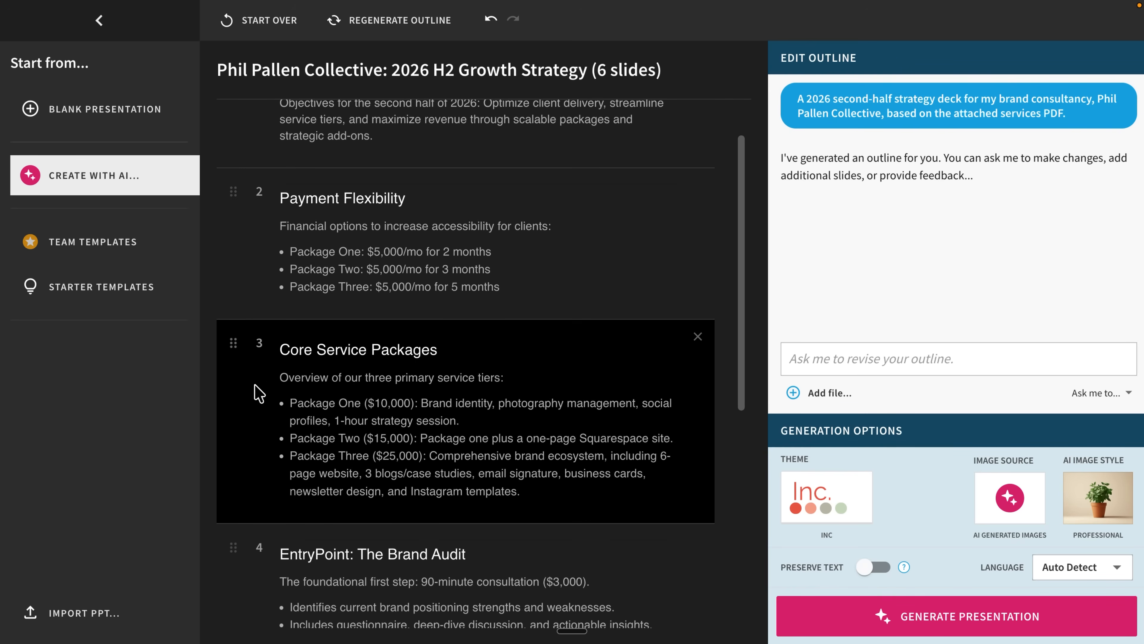
{"action": "scroll", "coordinate": [227, 442], "scroll_direction": "down", "scroll_amount": 3}
{"action": "left_click_drag", "start_coordinate": [233, 434], "coordinate": [235, 335]}
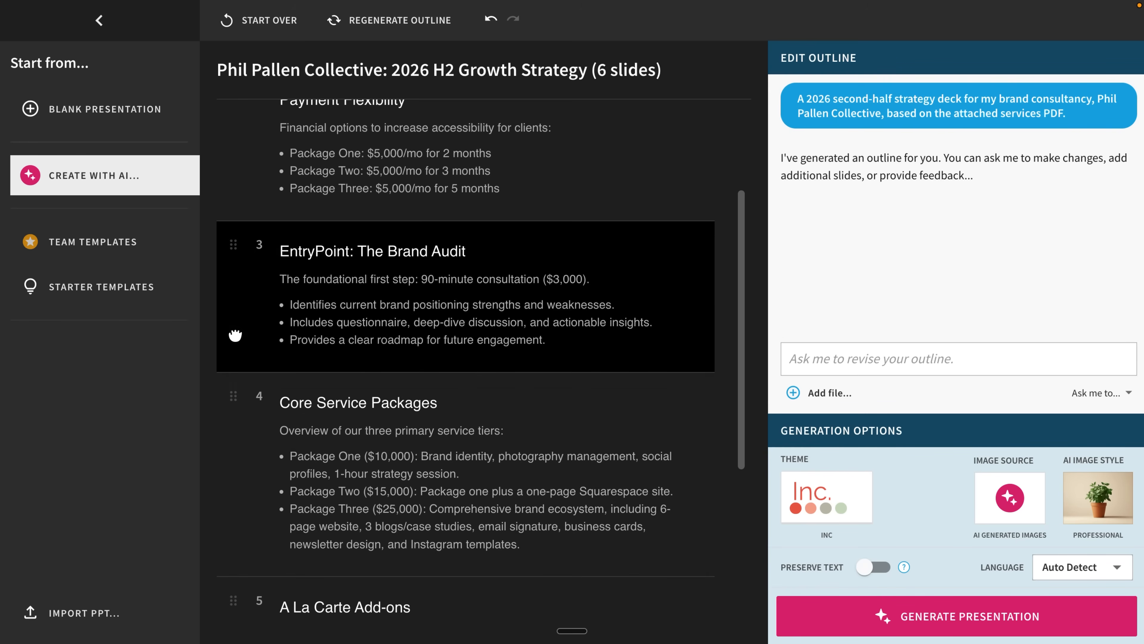
{"action": "scroll", "coordinate": [511, 434], "scroll_direction": "down", "scroll_amount": 5}
{"action": "left_click", "coordinate": [369, 289]}
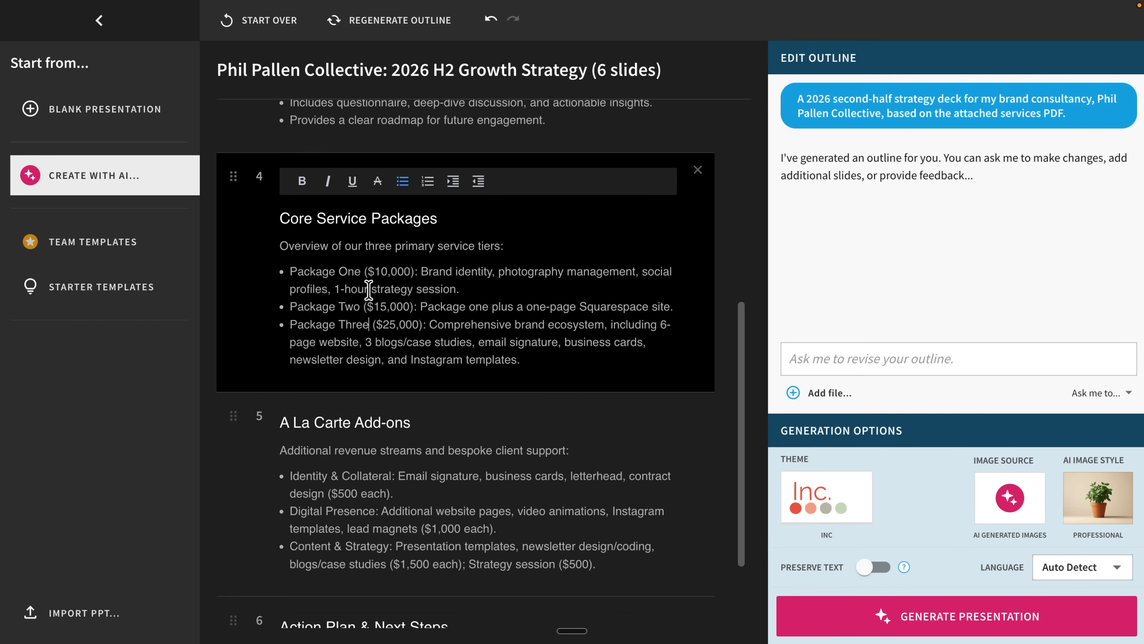
{"action": "left_click_drag", "start_coordinate": [355, 307], "coordinate": [537, 305]}
{"action": "left_click", "coordinate": [556, 327]}
{"action": "scroll", "coordinate": [556, 326], "scroll_direction": "up", "scroll_amount": 8}
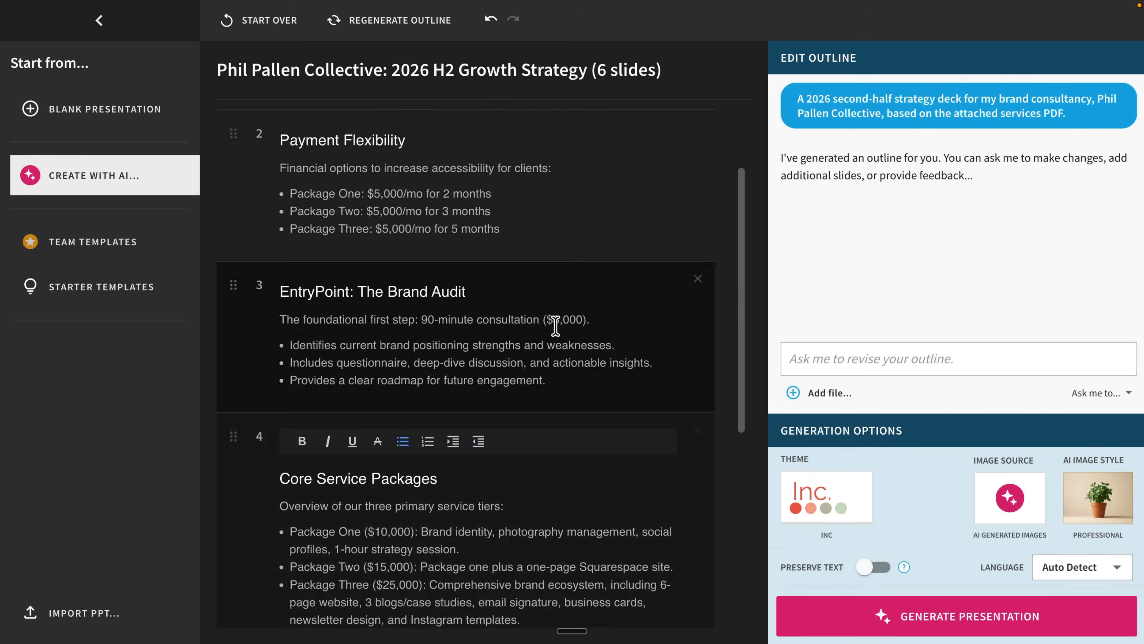
Regenerate the outline and retitle its first slide "Vision for The Next Half of the Year"
{"action": "left_click", "coordinate": [358, 20]}
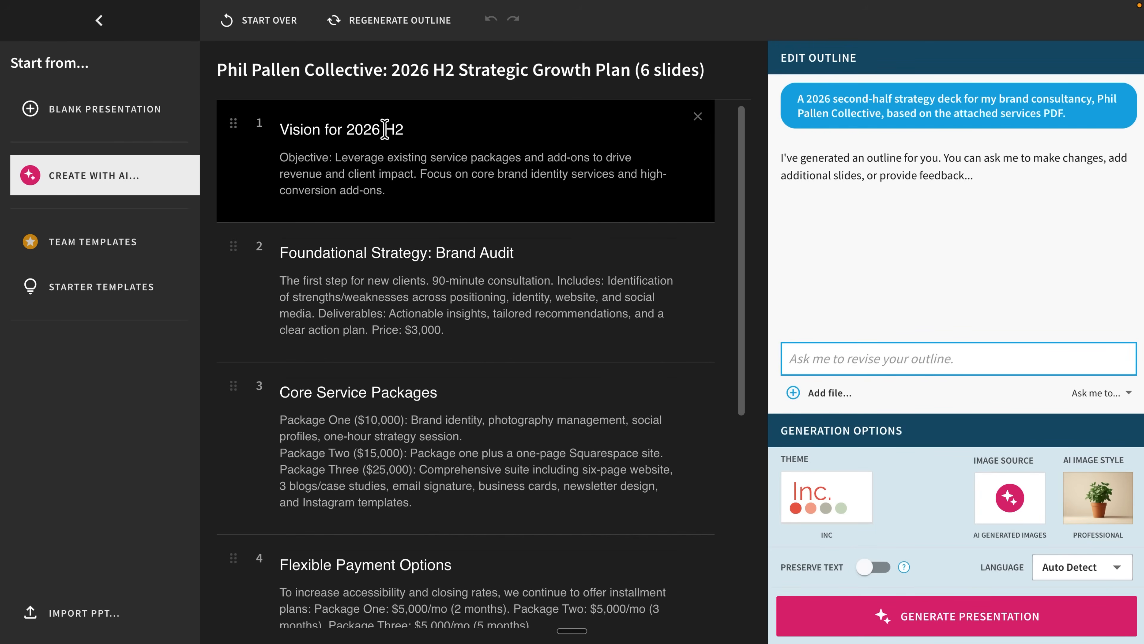
{"action": "left_click", "coordinate": [385, 129]}
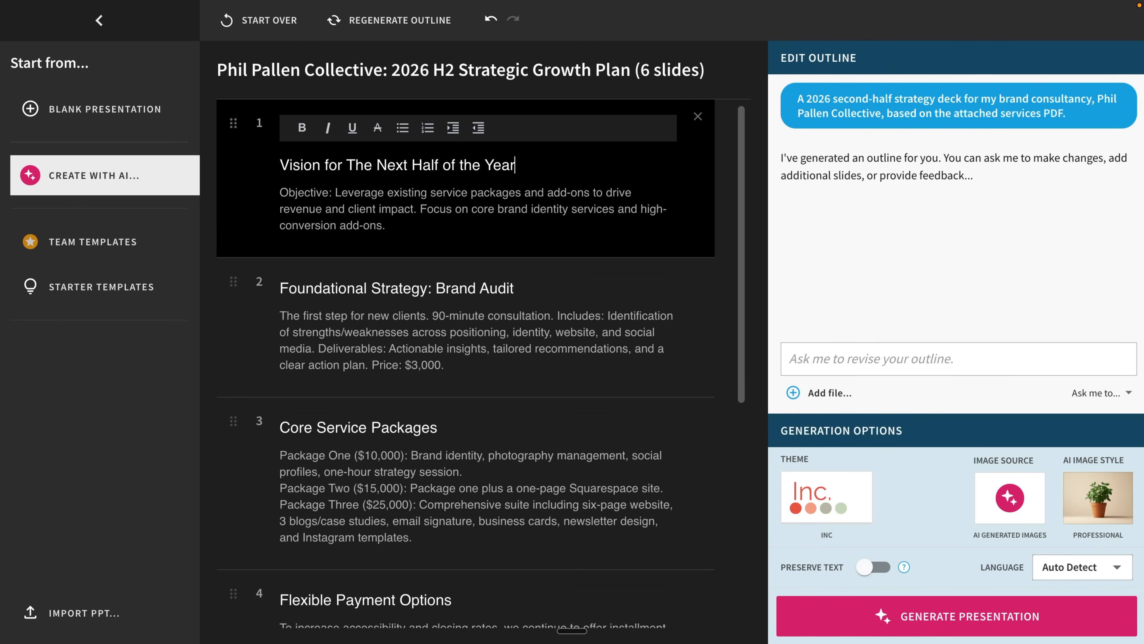
{"action": "left_click", "coordinate": [447, 324]}
Ask the AI to add a slide on client success stories after the Core Service Packages section
{"action": "left_click", "coordinate": [897, 345]}
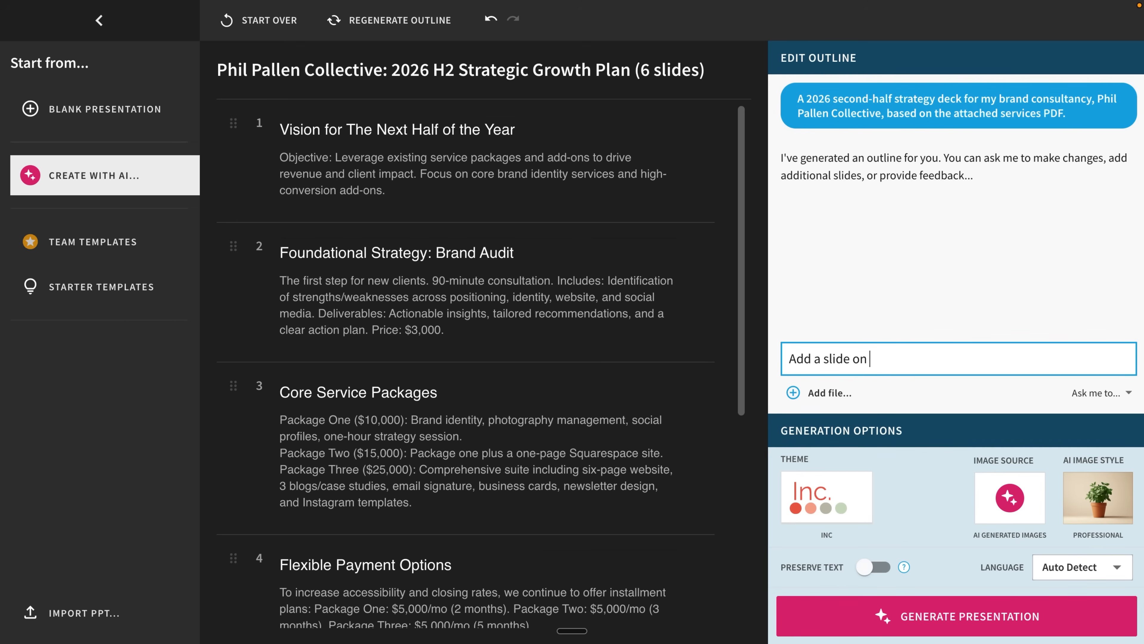
{"action": "type", "text": "Add a slide on client success stories after Core Service Packages section."}
{"action": "key", "text": "Return"}
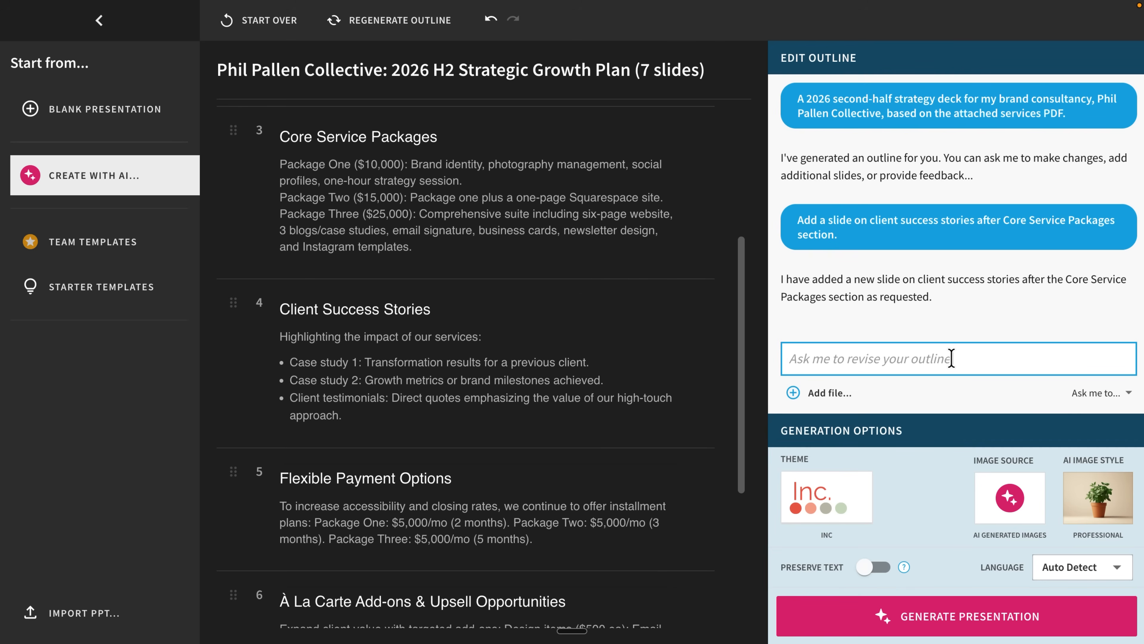
{"action": "left_click", "coordinate": [1083, 390]}
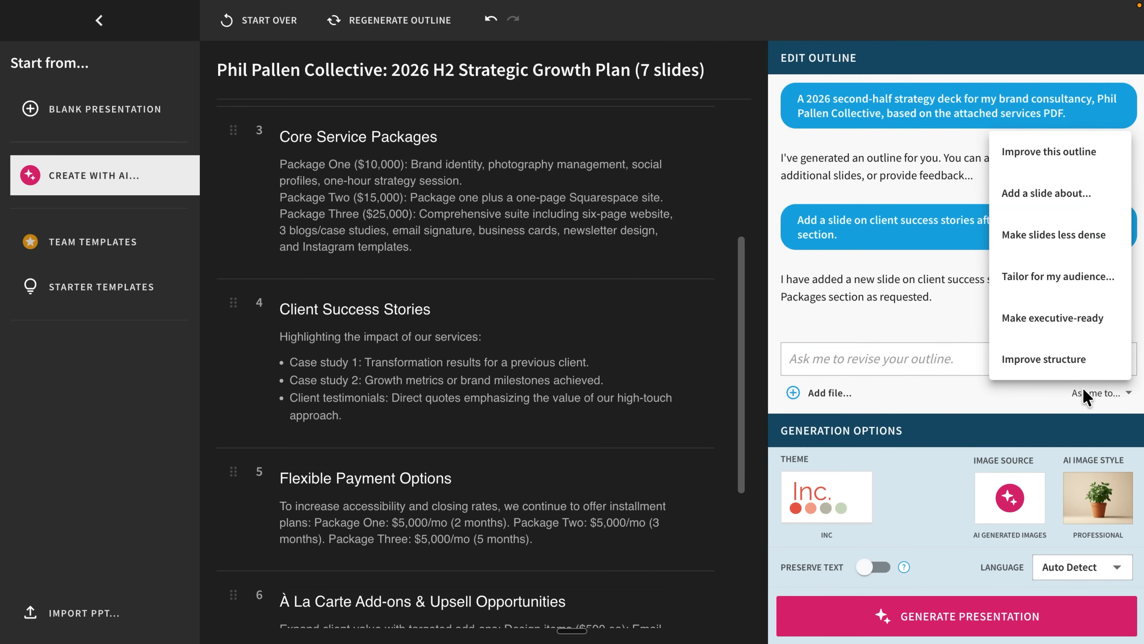
{"action": "left_click", "coordinate": [1082, 390]}
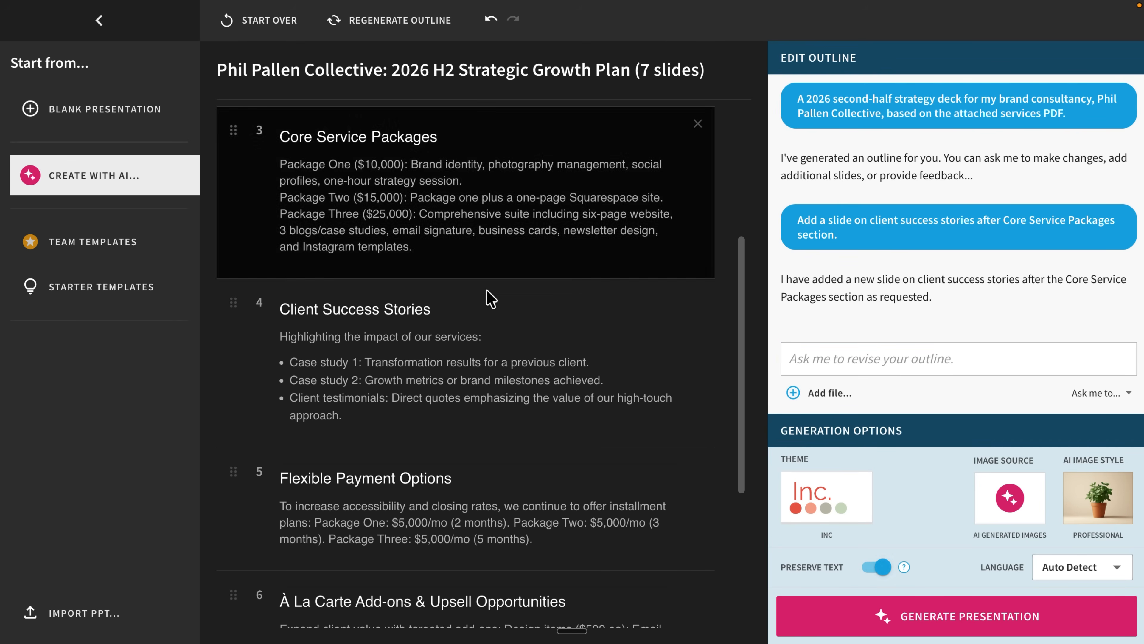
Review the revised outline and generate the presentation from it with Preserve Text enabled
{"action": "scroll", "coordinate": [549, 496], "scroll_direction": "down", "scroll_amount": 6}
{"action": "scroll", "coordinate": [551, 514], "scroll_direction": "up", "scroll_amount": 9}
{"action": "scroll", "coordinate": [551, 513], "scroll_direction": "up", "scroll_amount": 3}
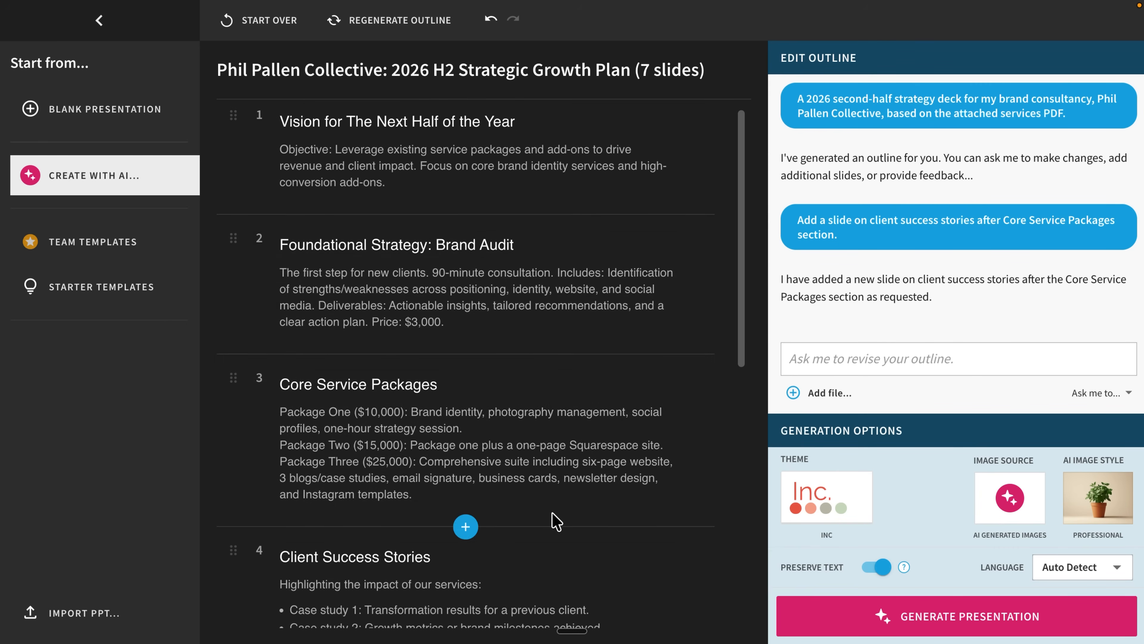
{"action": "scroll", "coordinate": [489, 446], "scroll_direction": "down", "scroll_amount": 7}
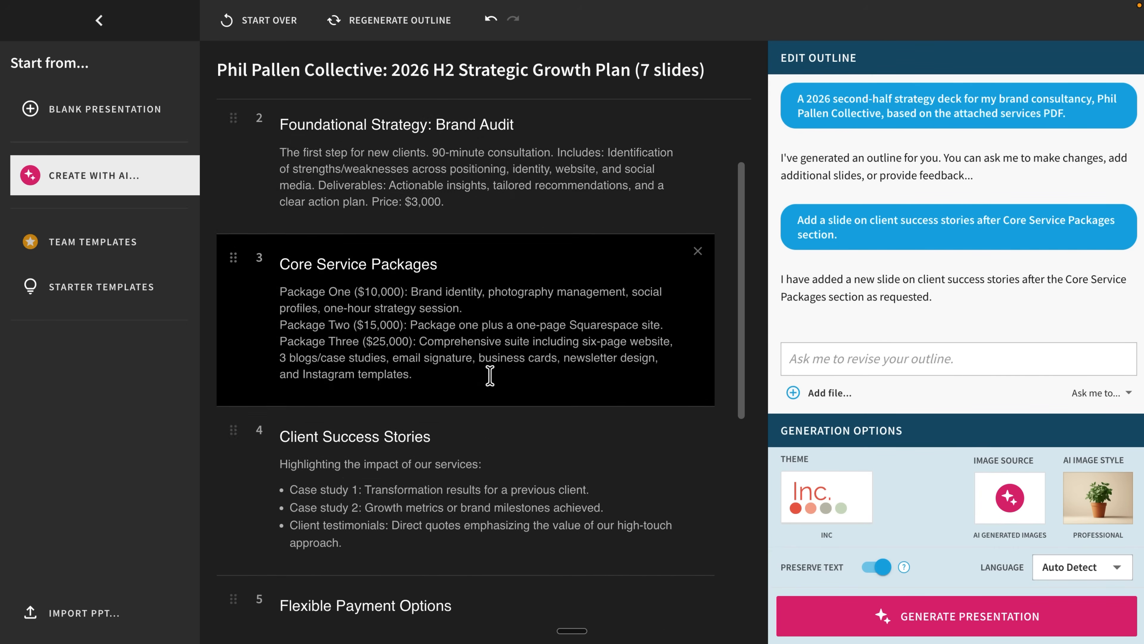
{"action": "left_click", "coordinate": [935, 628]}
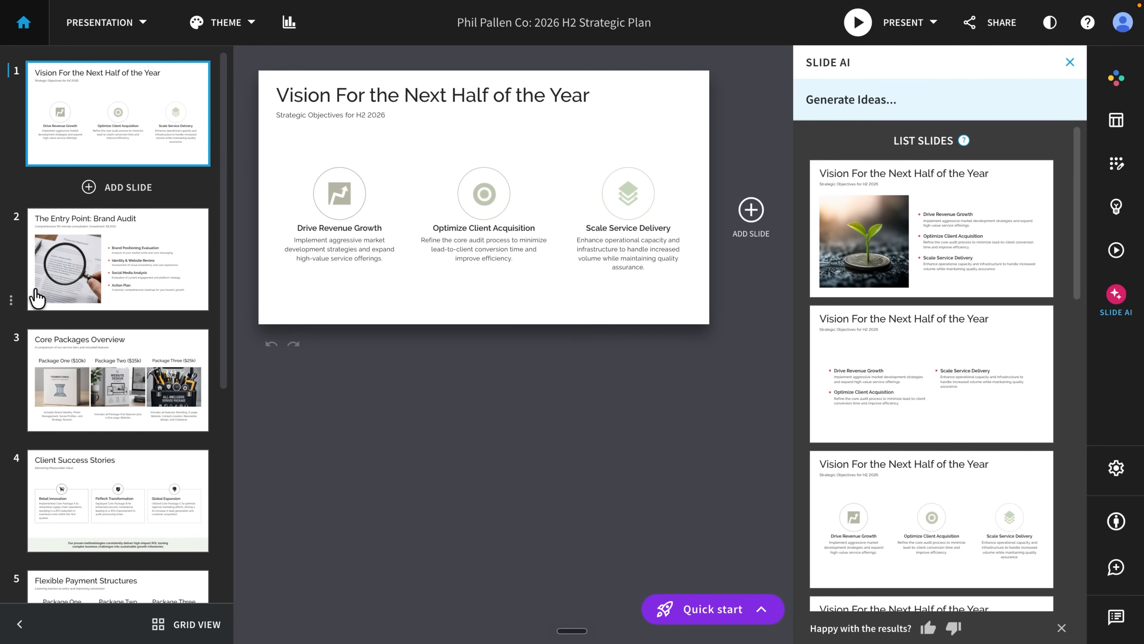
Look through the generated slides from The Entry Point: Brand Audit to Flexible Payment Structures
{"action": "left_click", "coordinate": [89, 260]}
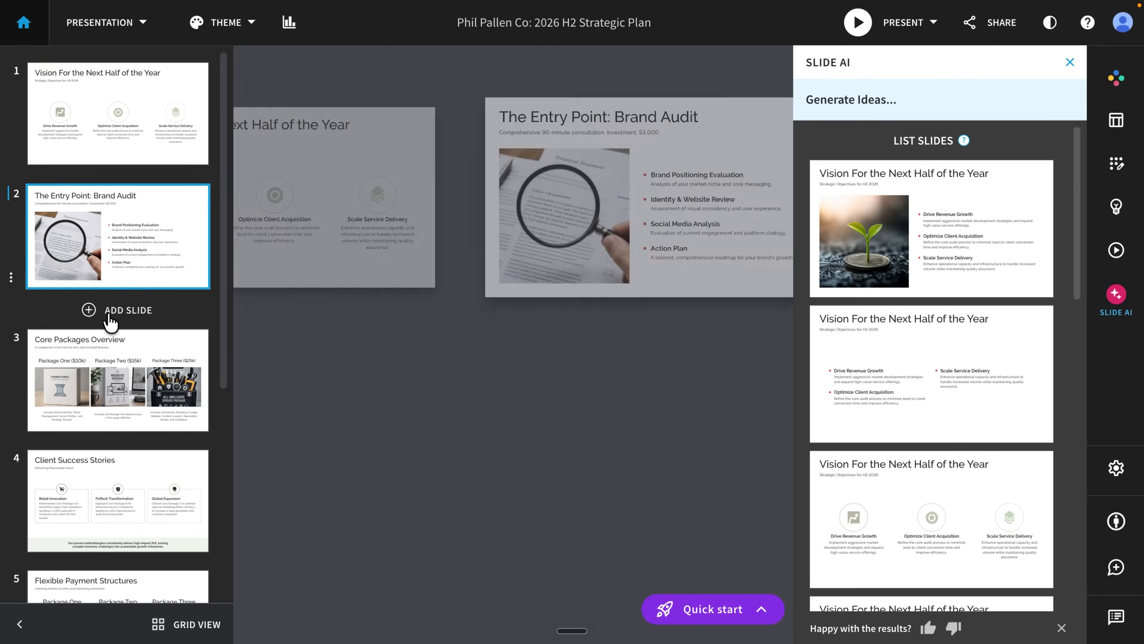
{"action": "left_click", "coordinate": [148, 393]}
{"action": "left_click", "coordinate": [143, 431]}
{"action": "left_click", "coordinate": [143, 432]}
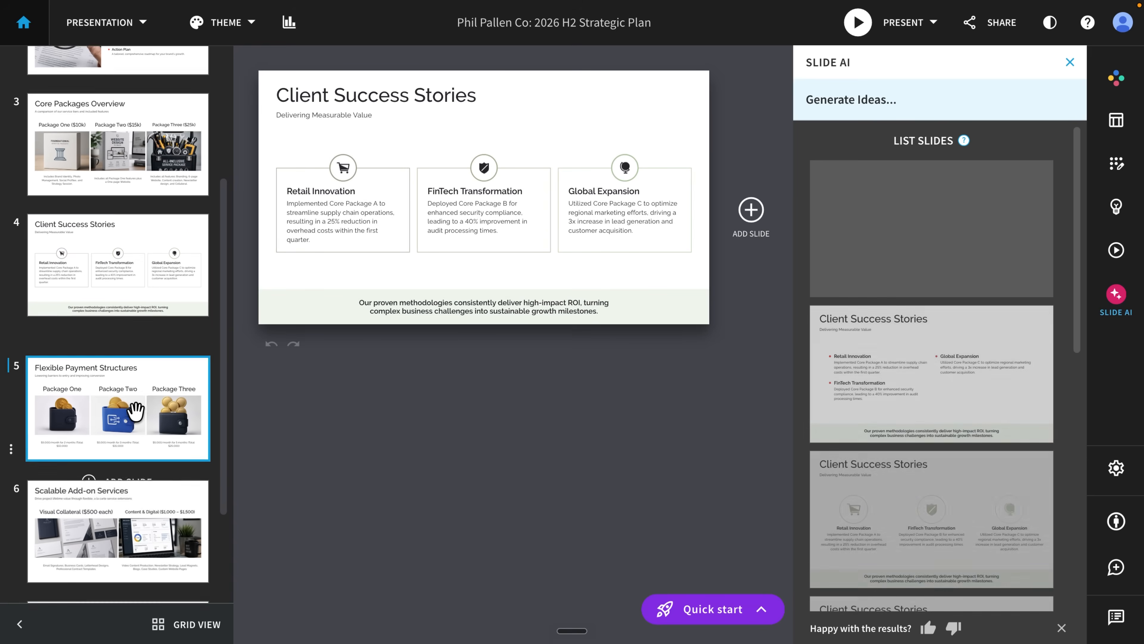
Switch the presentation's theme to the company-branded one among the saved themes
{"action": "left_click", "coordinate": [237, 23]}
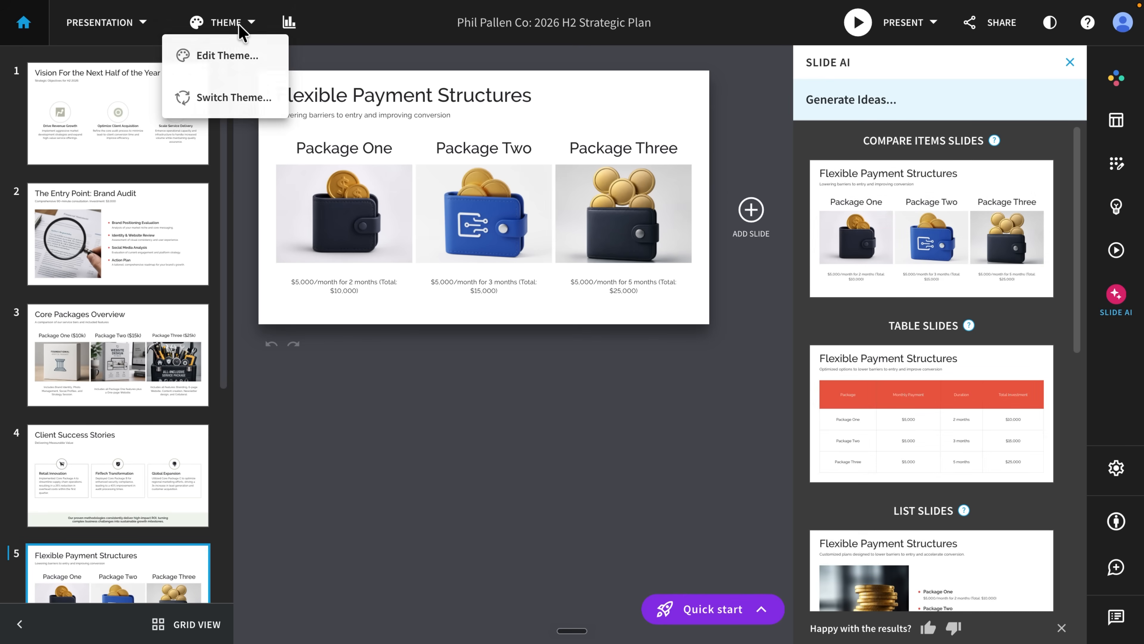
{"action": "left_click", "coordinate": [236, 99]}
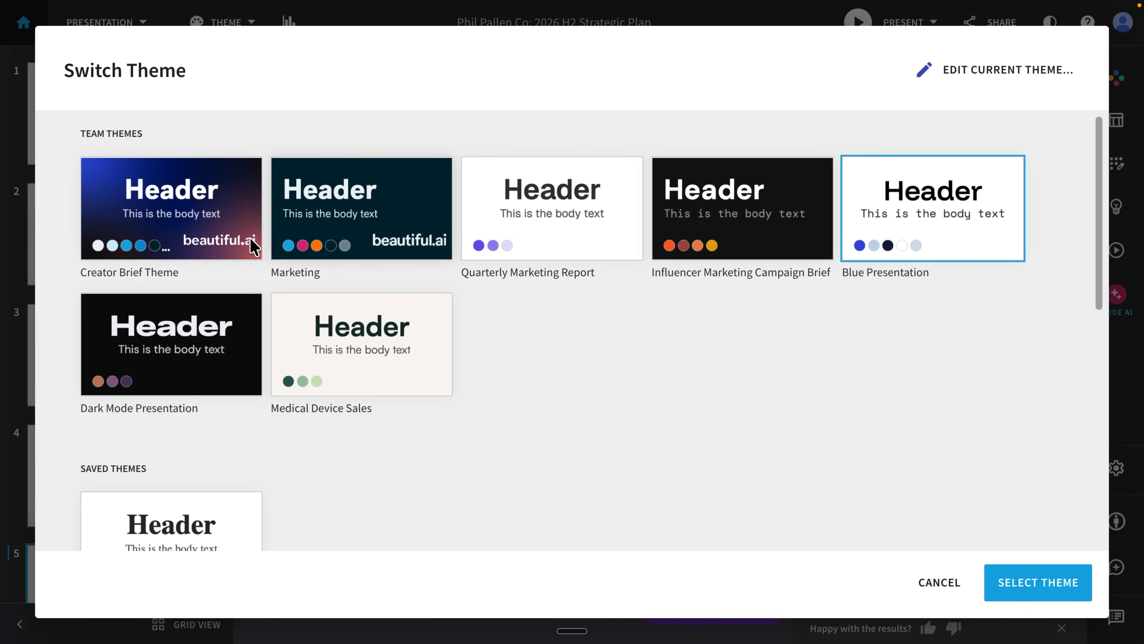
{"action": "scroll", "coordinate": [688, 238], "scroll_direction": "down", "scroll_amount": 3}
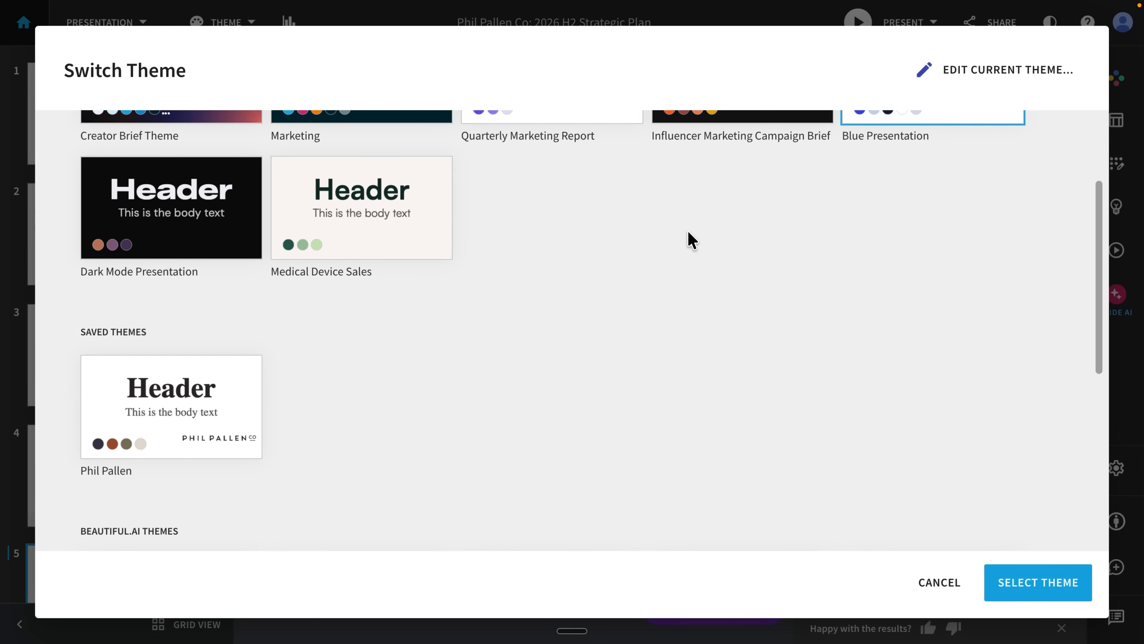
{"action": "scroll", "coordinate": [691, 238], "scroll_direction": "up", "scroll_amount": 3}
{"action": "scroll", "coordinate": [221, 497], "scroll_direction": "down", "scroll_amount": 1}
{"action": "left_click", "coordinate": [230, 476]}
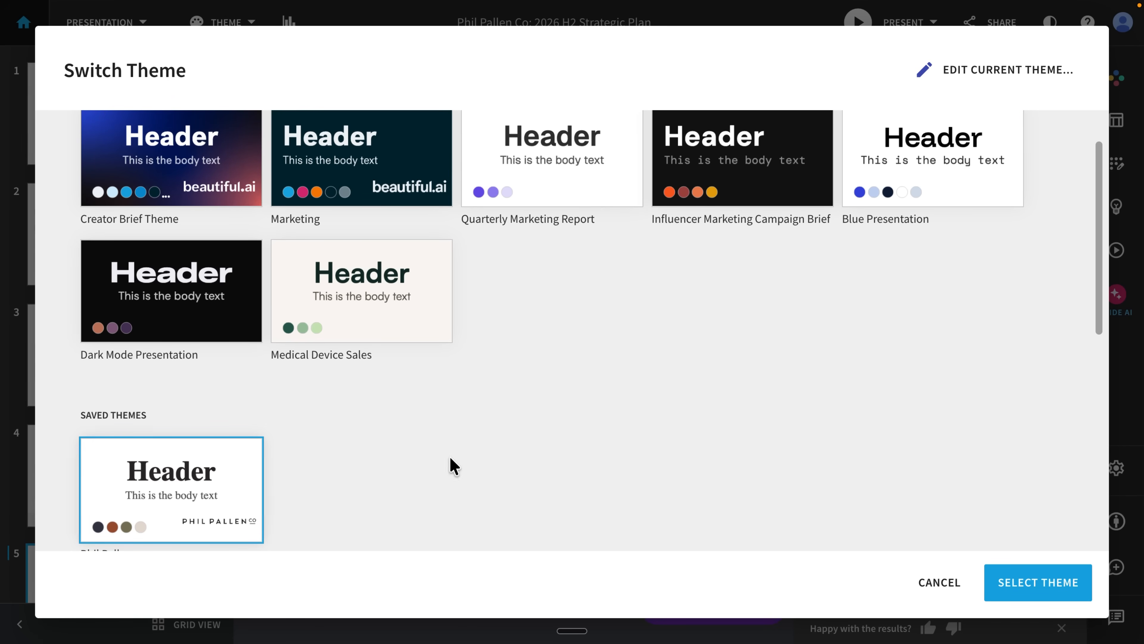
{"action": "left_click", "coordinate": [1020, 582]}
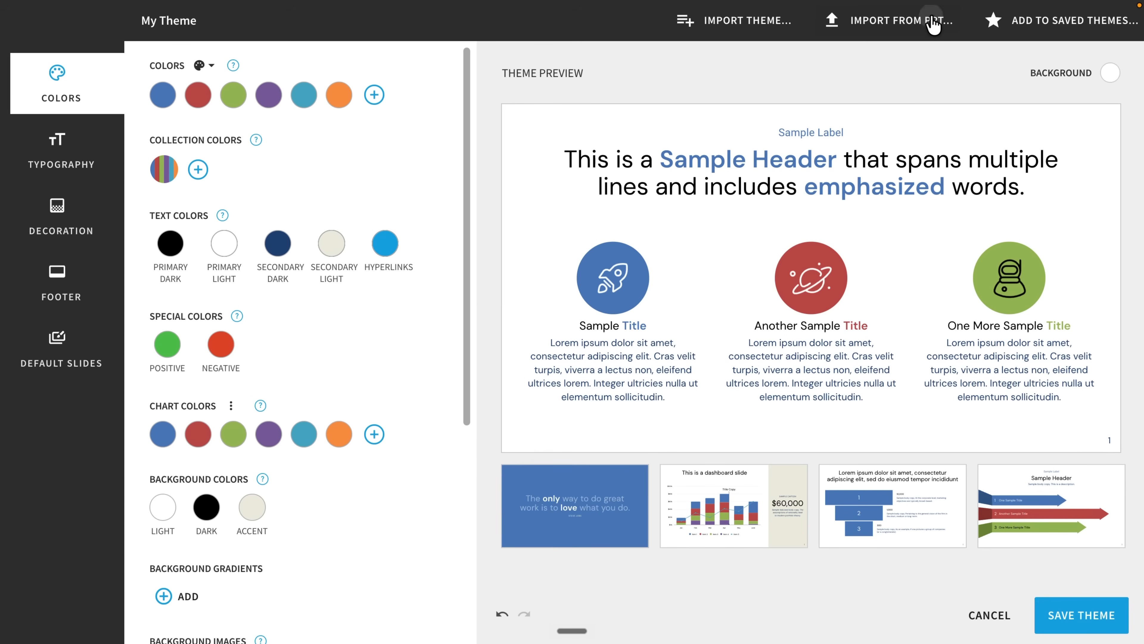
Import the theme colors and fonts from the PowerPoint file Turn One Customer Interview Into 30 Days of Content.pptx, previewing it before opening
{"action": "left_click", "coordinate": [934, 25]}
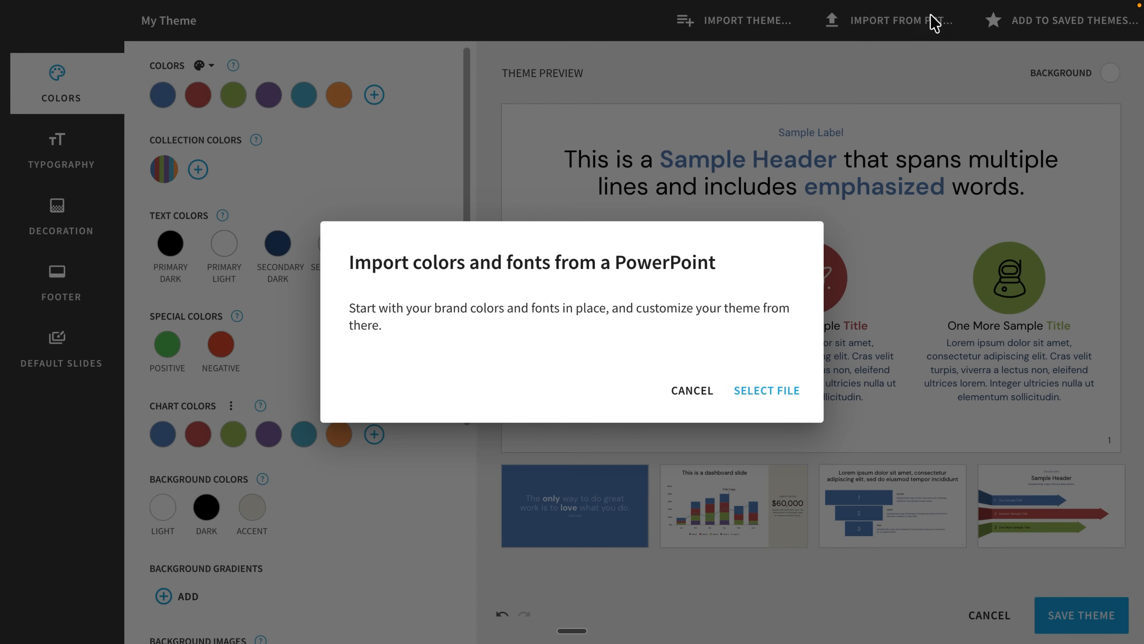
{"action": "left_click", "coordinate": [772, 403]}
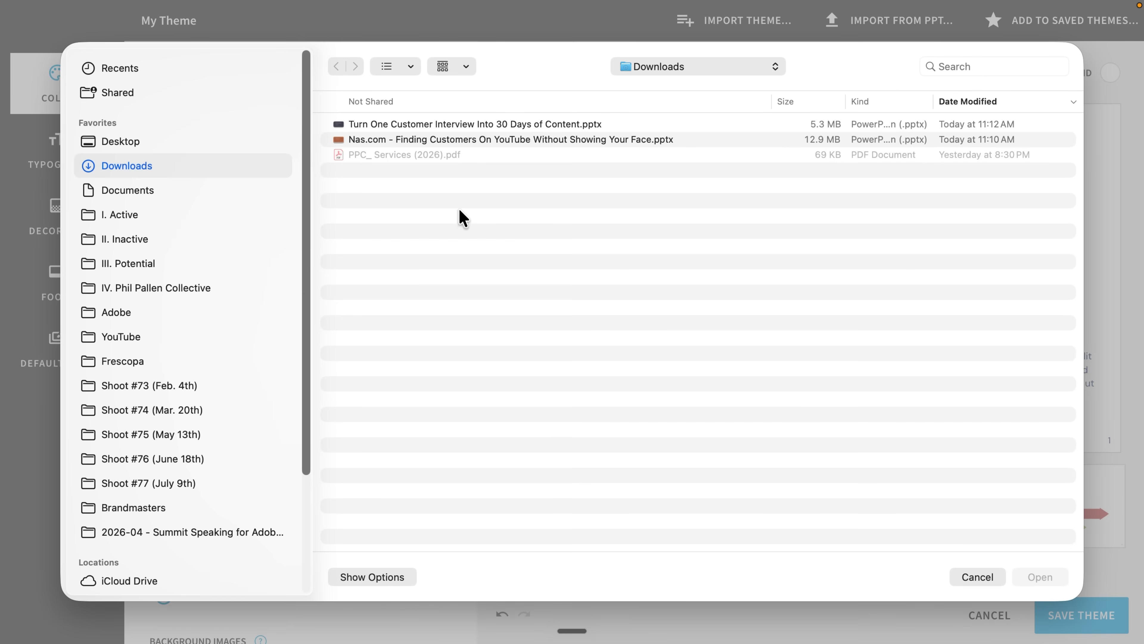
{"action": "left_click", "coordinate": [474, 124]}
{"action": "key", "text": "space"}
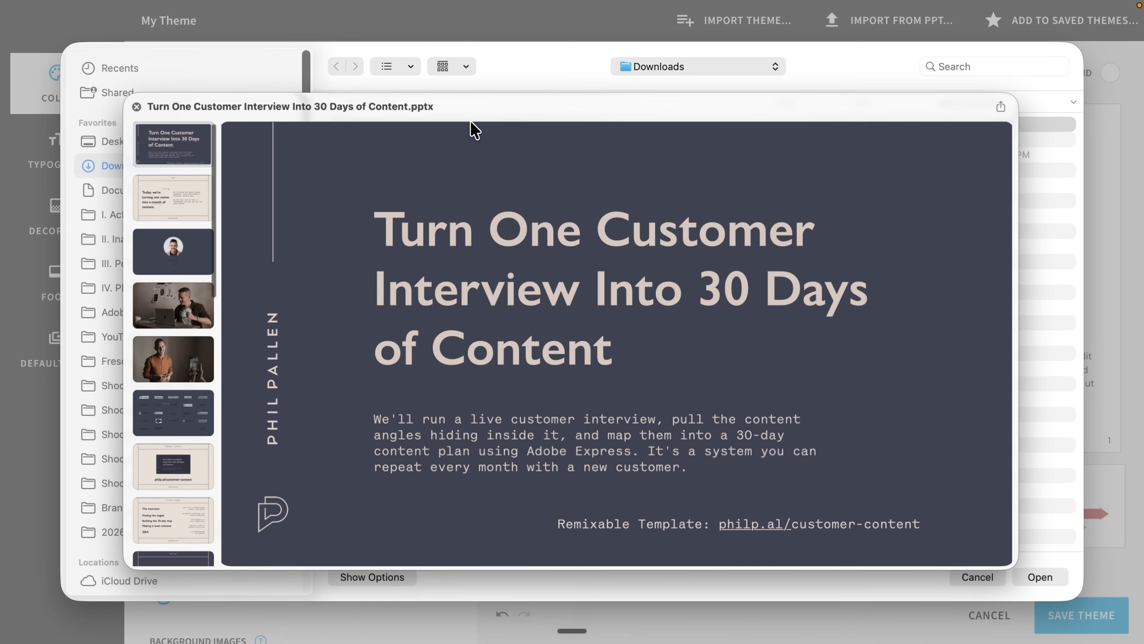
{"action": "key", "text": "space"}
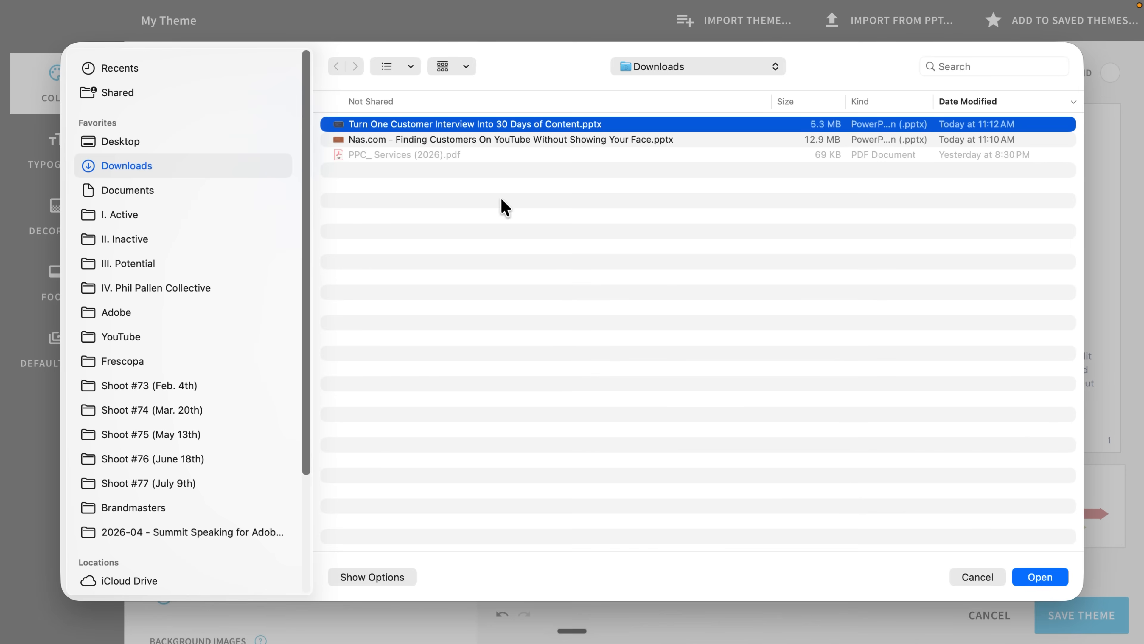
{"action": "left_click", "coordinate": [1041, 577]}
Browse the built-in alternatives for the unavailable header and body fonts without changing either one
{"action": "left_click", "coordinate": [428, 308]}
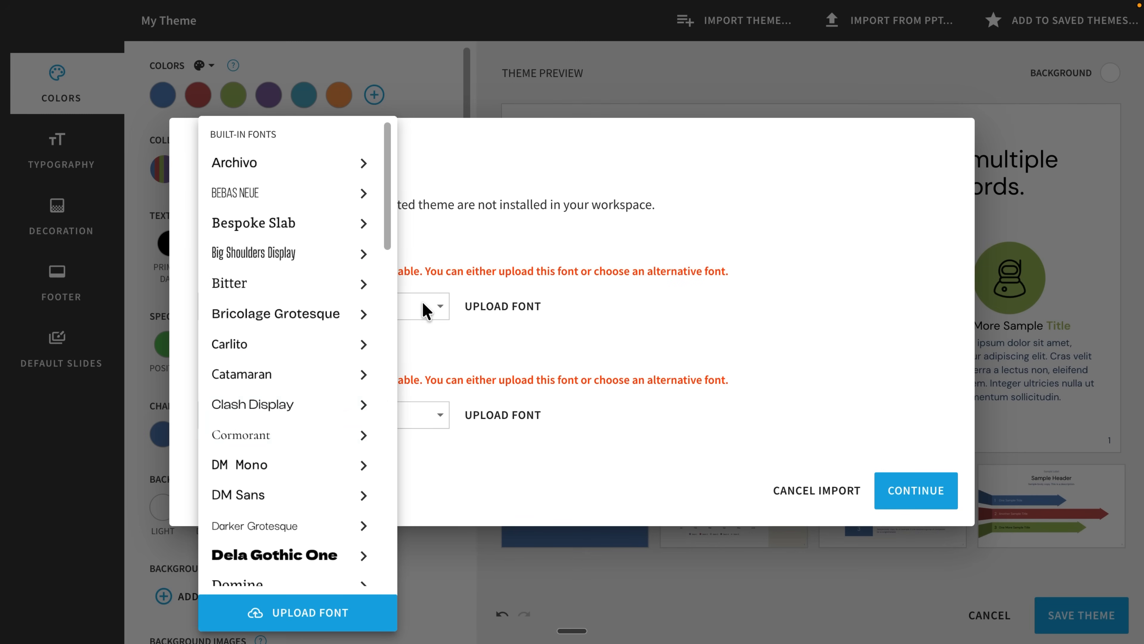
{"action": "mouse_move", "coordinate": [324, 494]}
{"action": "left_click", "coordinate": [412, 261]}
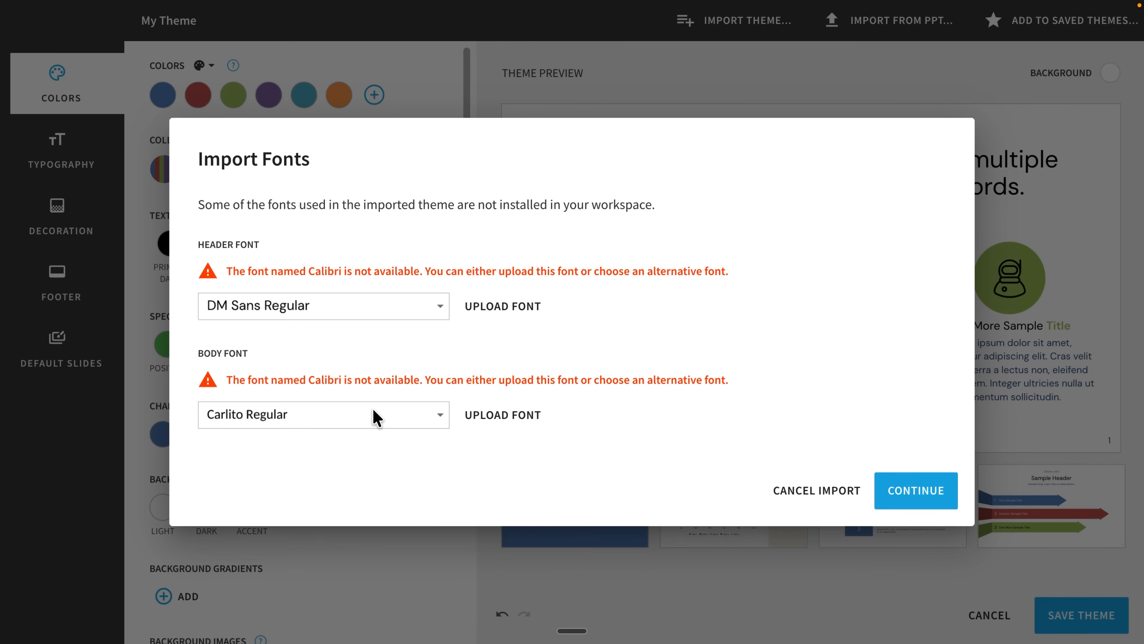
{"action": "left_click", "coordinate": [375, 414]}
{"action": "mouse_move", "coordinate": [375, 414]}
{"action": "left_click", "coordinate": [582, 306]}
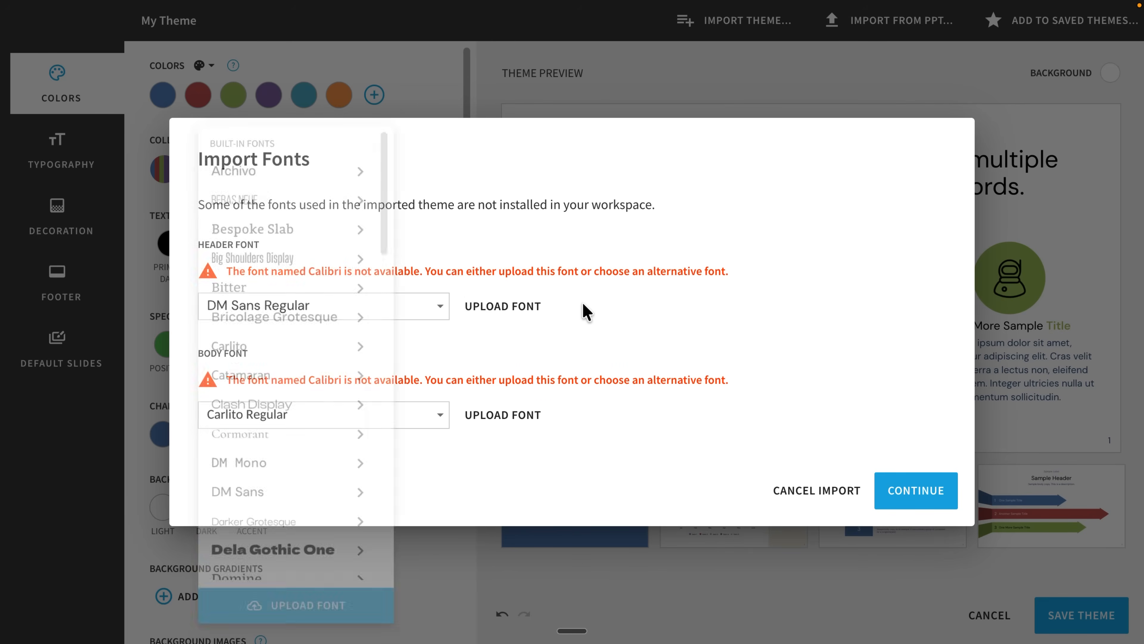
Upload all font files from the gill-sans-nova folder for the header font and create the Gill Sans Nova font family
{"action": "left_click", "coordinate": [480, 312]}
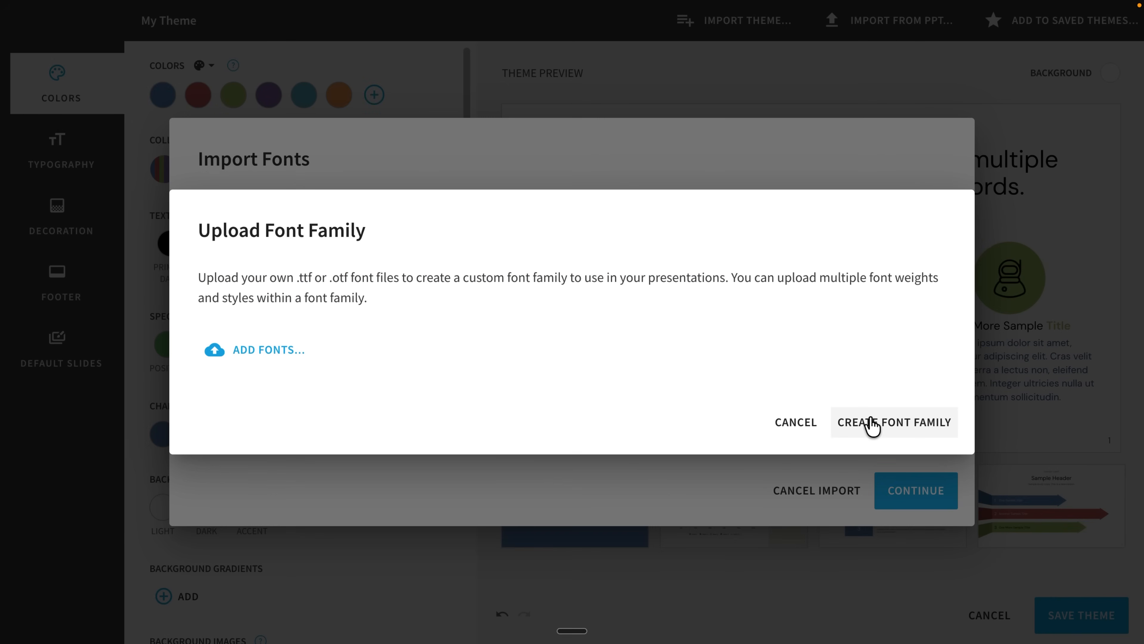
{"action": "left_click", "coordinate": [257, 352]}
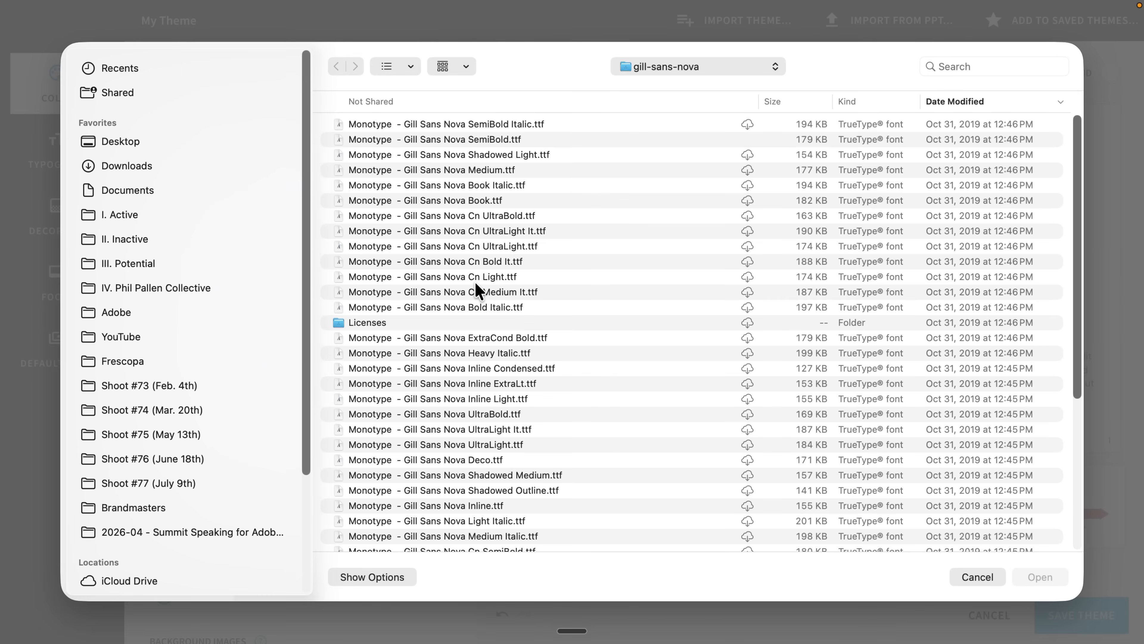
{"action": "left_click", "coordinate": [461, 278]}
{"action": "key", "text": "super+a"}
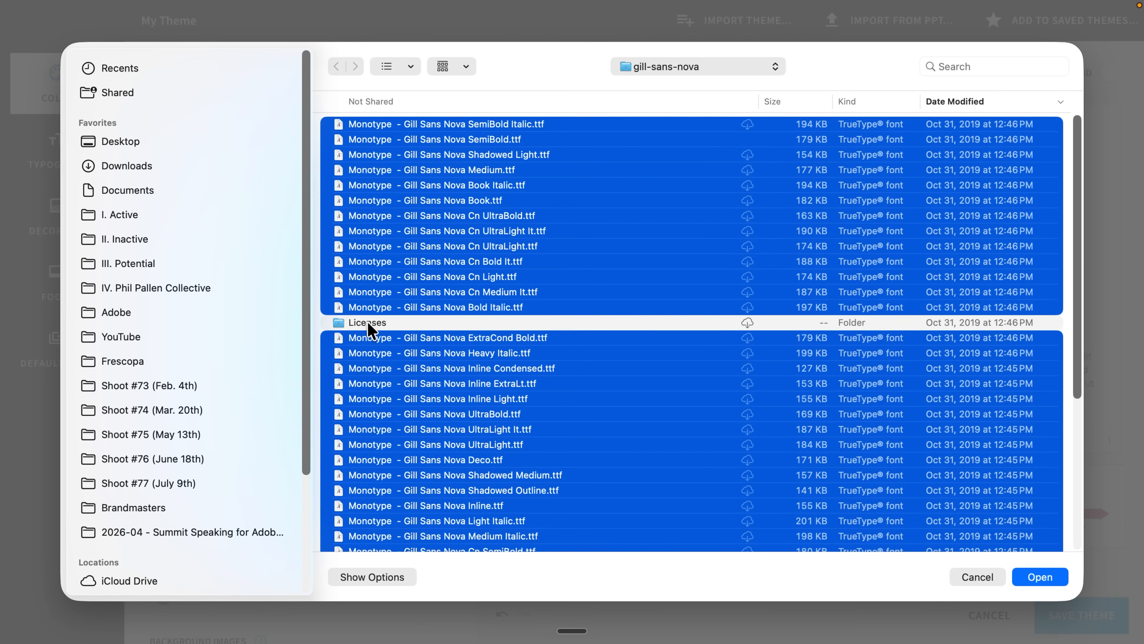
{"action": "scroll", "coordinate": [569, 290], "scroll_direction": "down", "scroll_amount": 5}
{"action": "scroll", "coordinate": [569, 289], "scroll_direction": "up", "scroll_amount": 5}
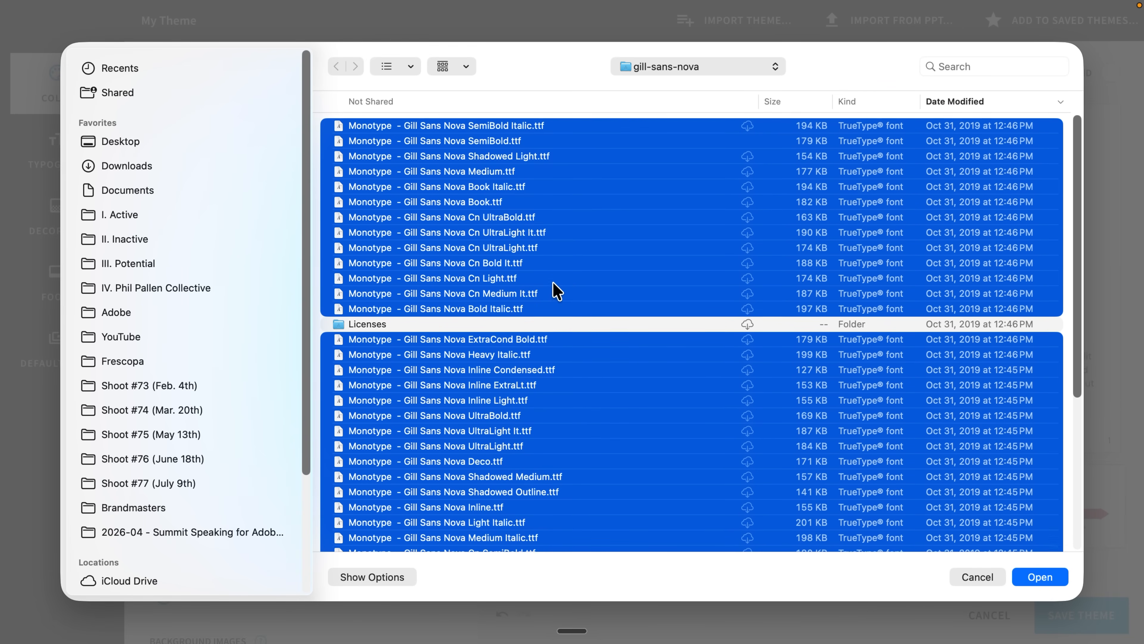
{"action": "key", "text": "Return"}
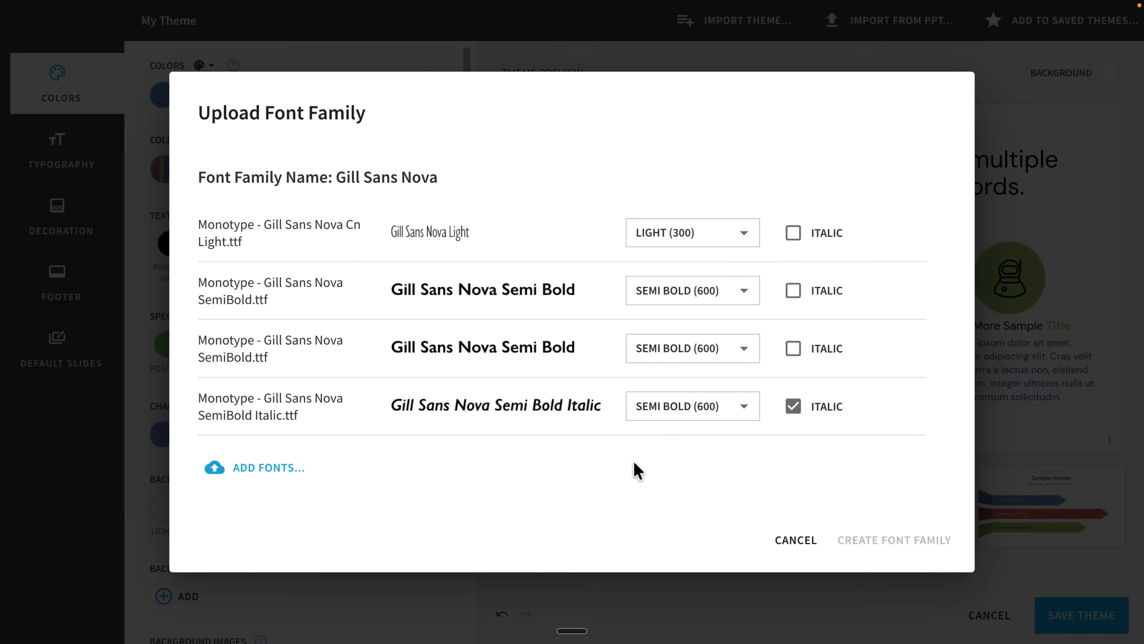
{"action": "scroll", "coordinate": [684, 383], "scroll_direction": "down", "scroll_amount": 3}
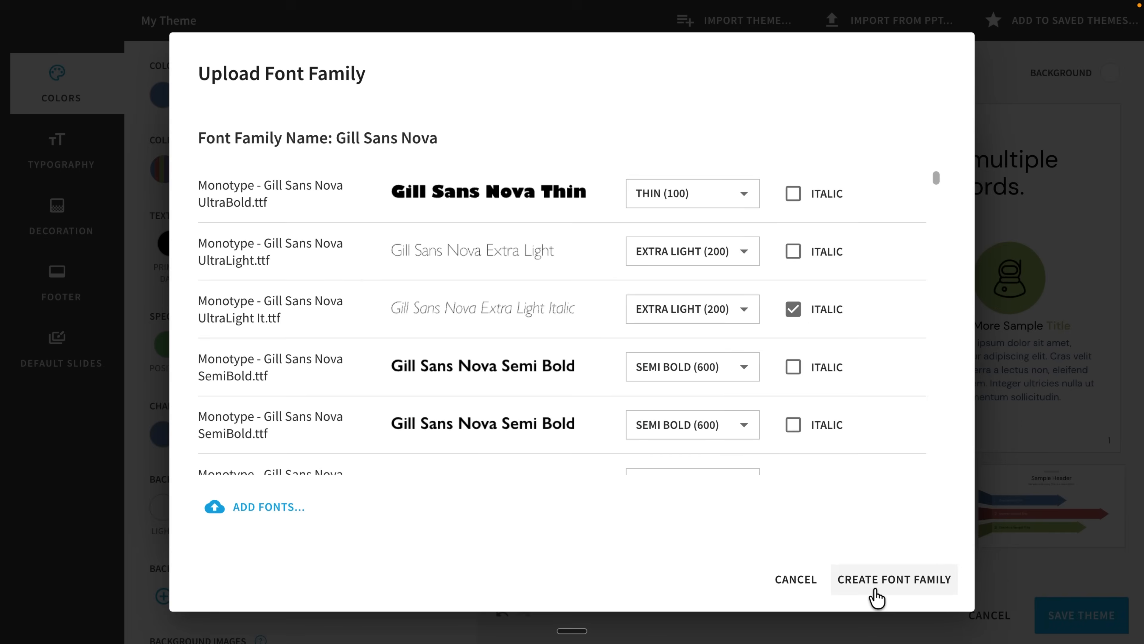
{"action": "left_click", "coordinate": [876, 598]}
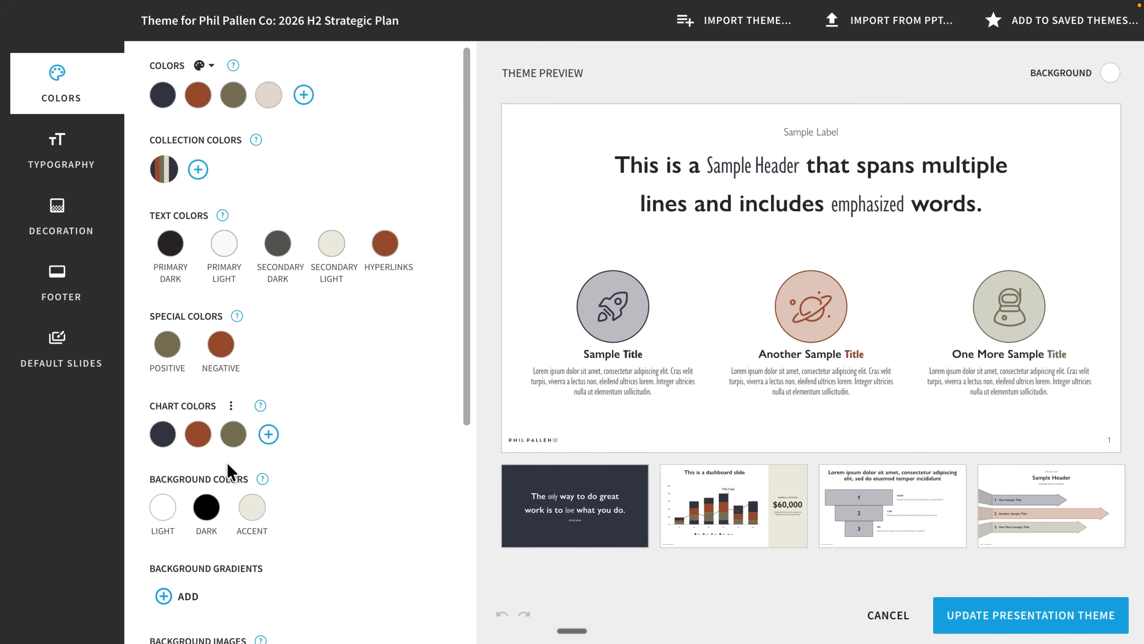
Review the presentation theme's colors, typography, decoration, footer and default slides, and update the presentation theme
{"action": "scroll", "coordinate": [288, 509], "scroll_direction": "down", "scroll_amount": 7}
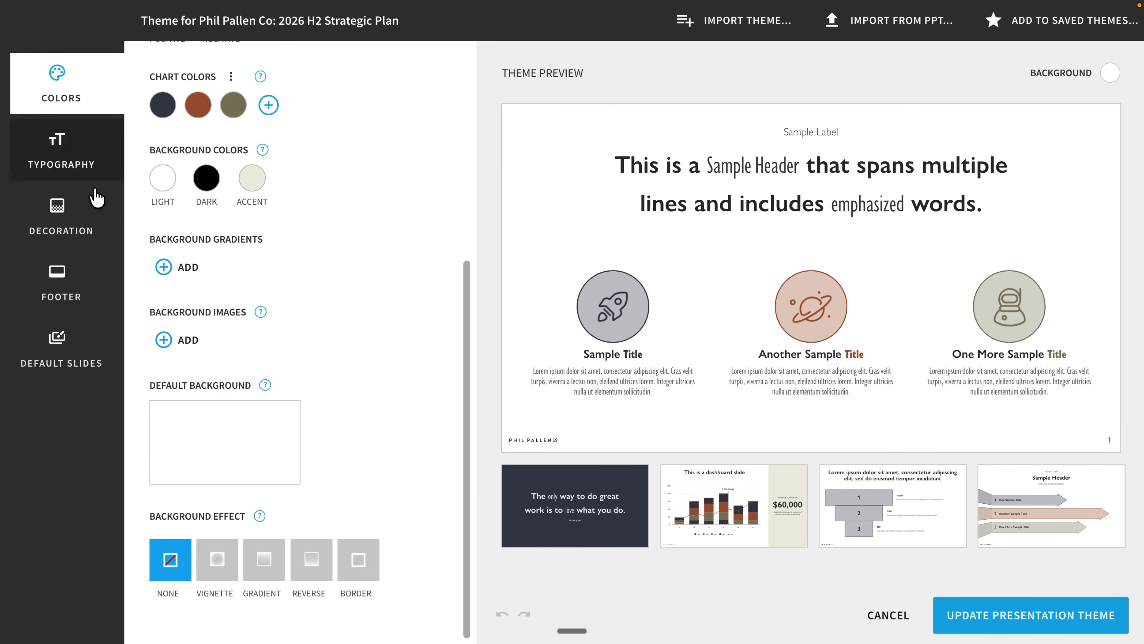
{"action": "scroll", "coordinate": [374, 265], "scroll_direction": "up", "scroll_amount": 8}
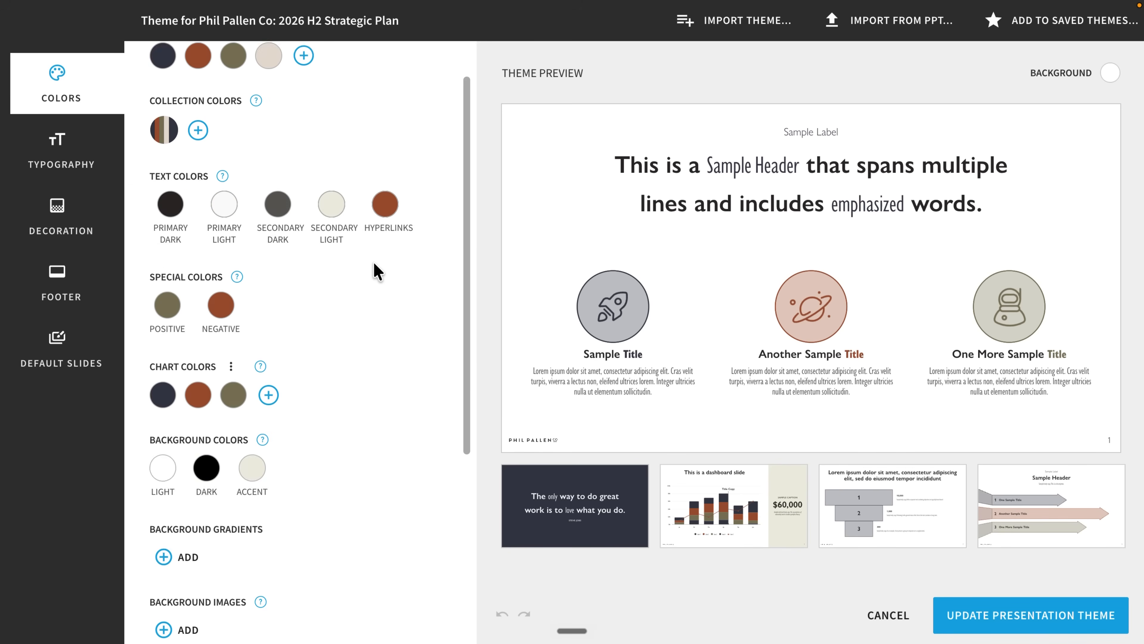
{"action": "left_click", "coordinate": [90, 167]}
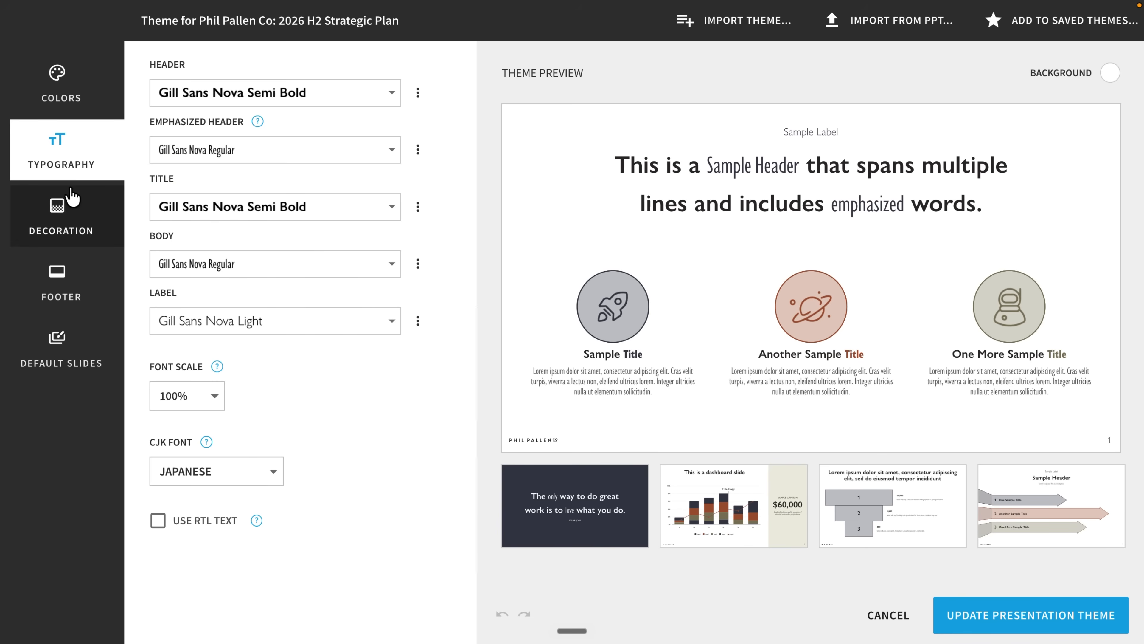
{"action": "left_click", "coordinate": [70, 205]}
{"action": "scroll", "coordinate": [383, 200], "scroll_direction": "down", "scroll_amount": 4}
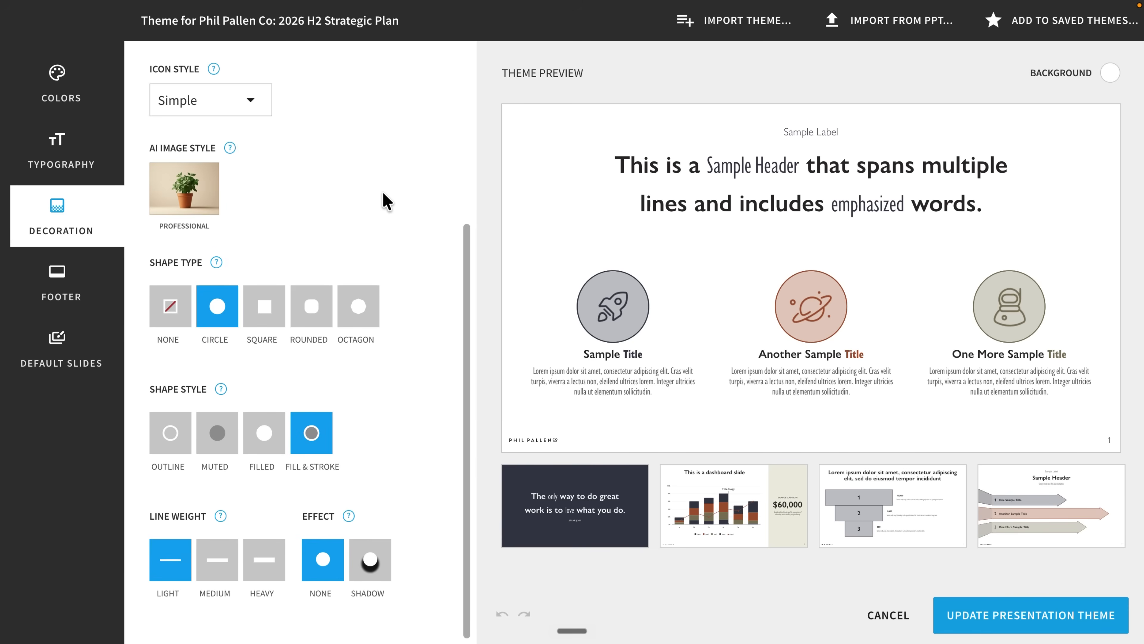
{"action": "scroll", "coordinate": [383, 200], "scroll_direction": "up", "scroll_amount": 4}
{"action": "left_click", "coordinate": [43, 279]}
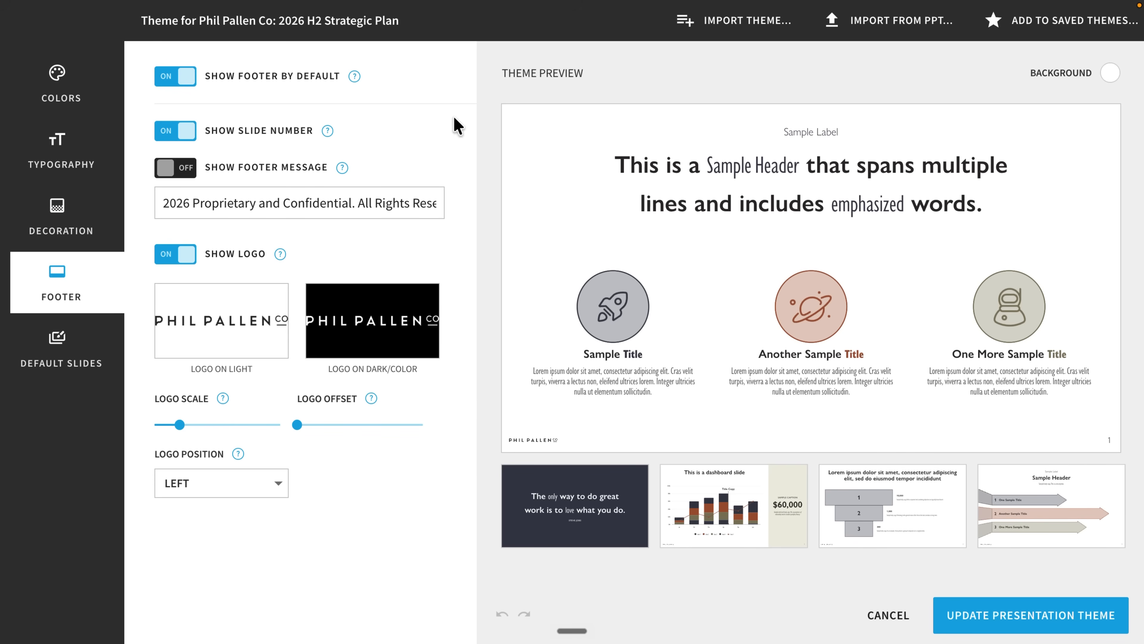
{"action": "left_click", "coordinate": [103, 347]}
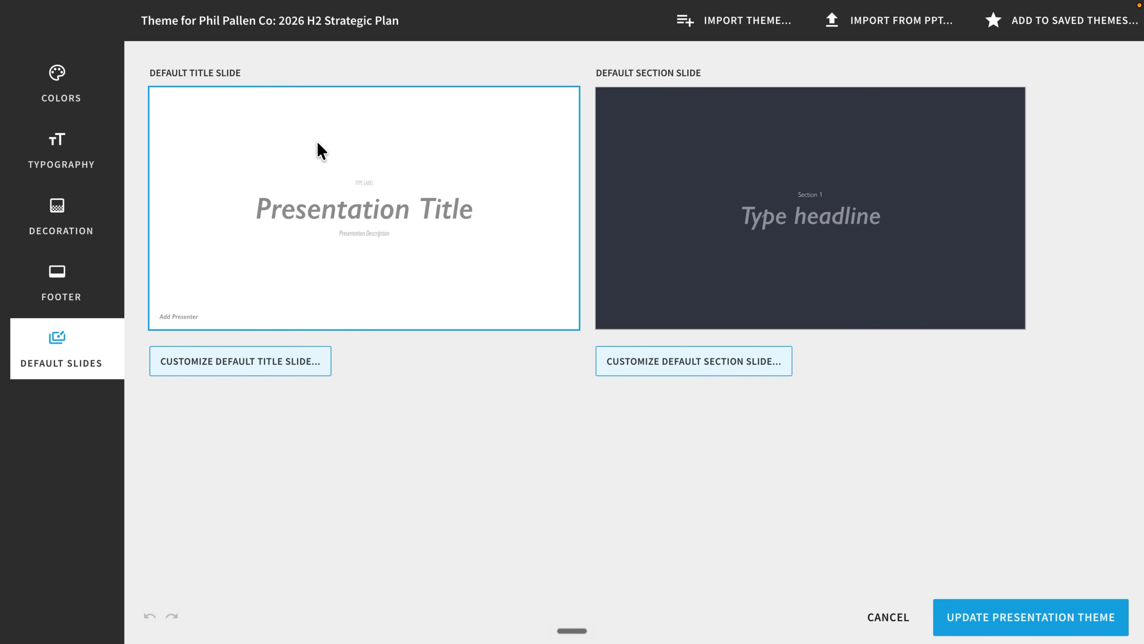
{"action": "left_click", "coordinate": [983, 614]}
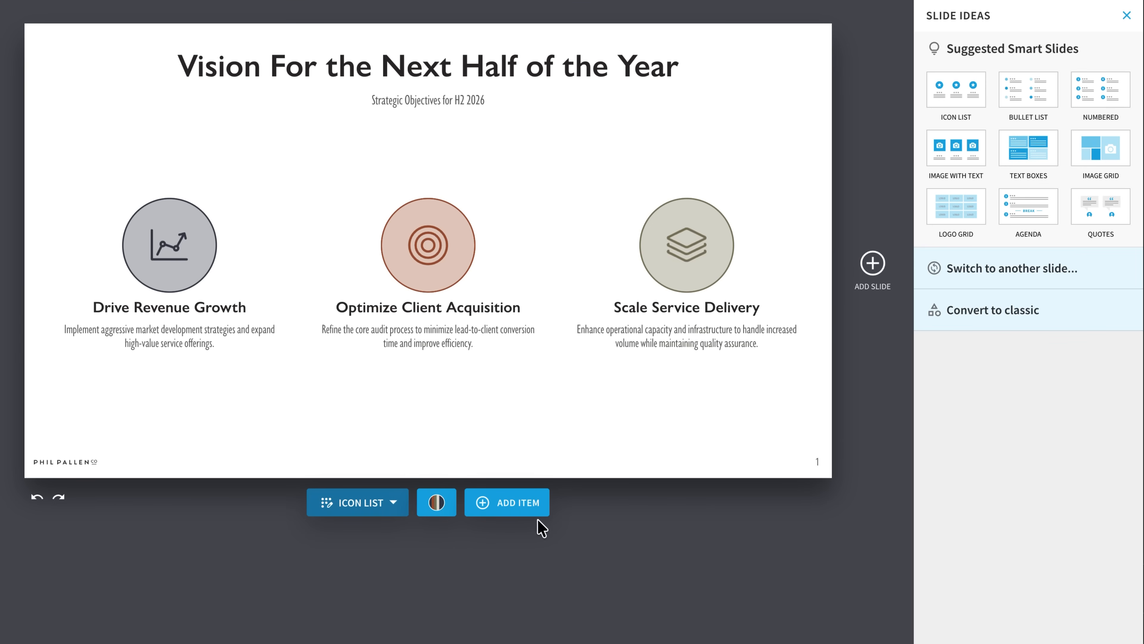
Add a fourth item to the icon list on the Vision For the Next Half of the Year slide and remove it
{"action": "left_click", "coordinate": [528, 511]}
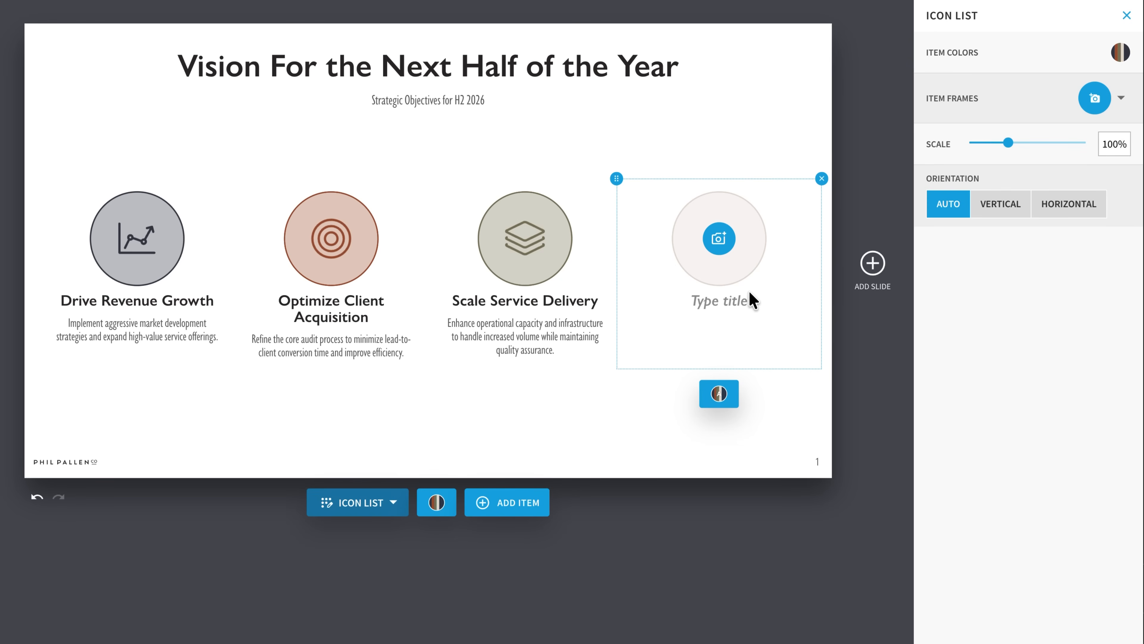
{"action": "left_click", "coordinate": [822, 178]}
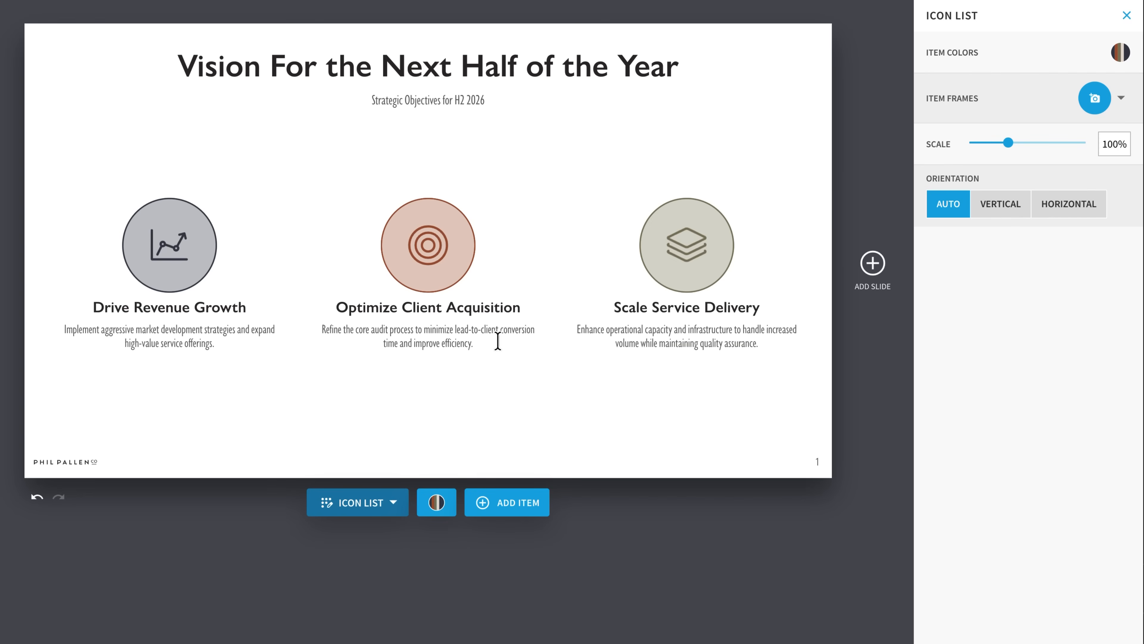